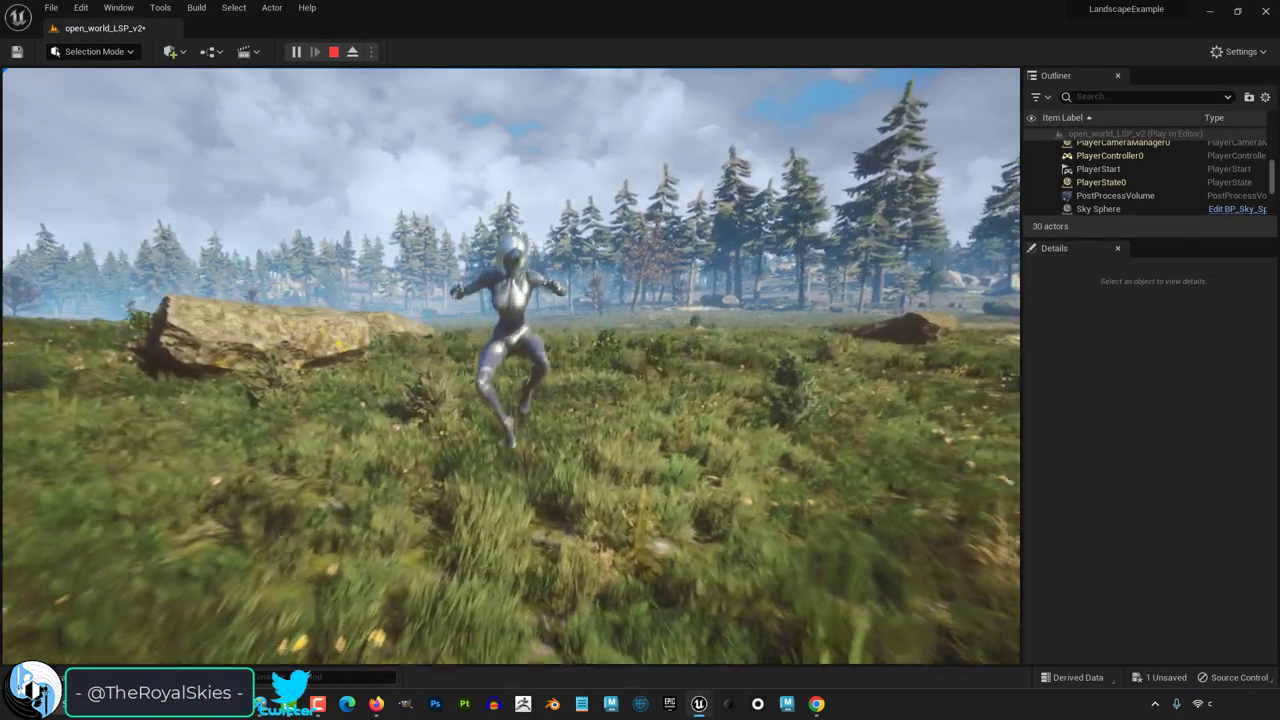
# - Run and jump the character across the grassy landscape in the play preview to view the environment lighting
pyautogui.press('space')
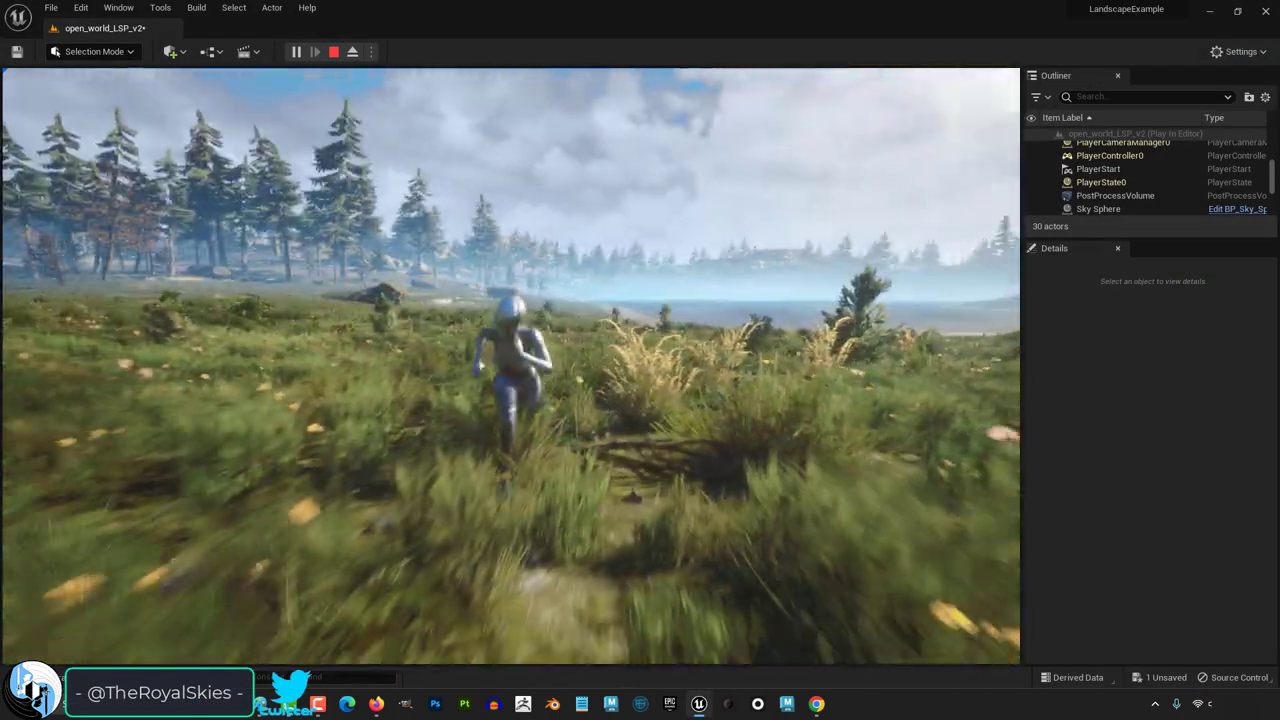
pyautogui.press('space')
pyautogui.press('w')
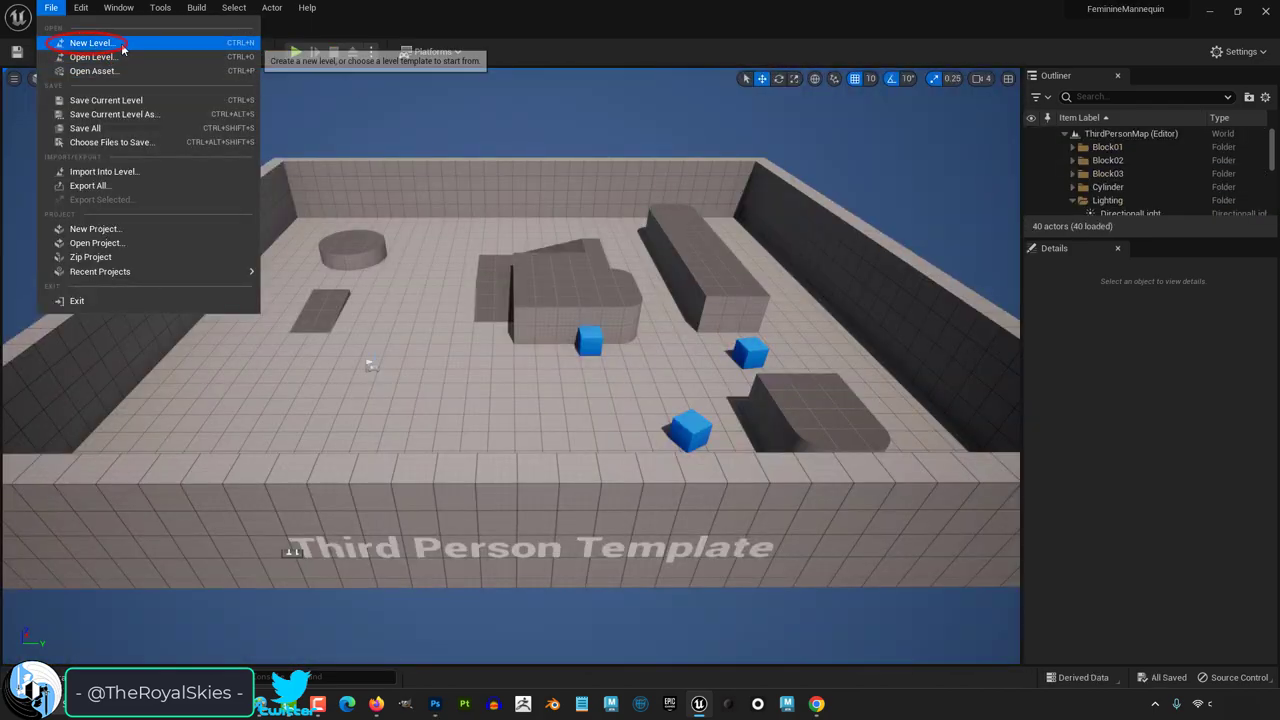
# - Create a new level from the Empty Open World template and open the Env. Light Mixer
pyautogui.click(126, 44)
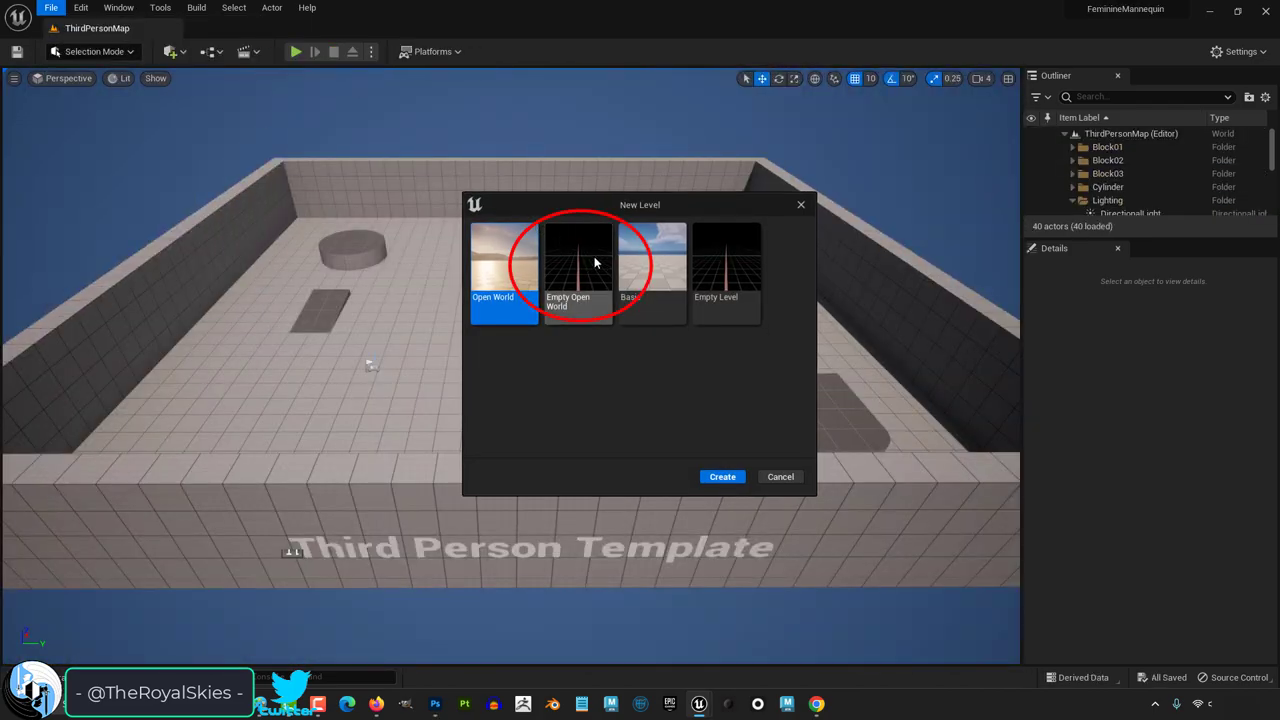
pyautogui.doubleClick(594, 262)
pyautogui.click(122, 8)
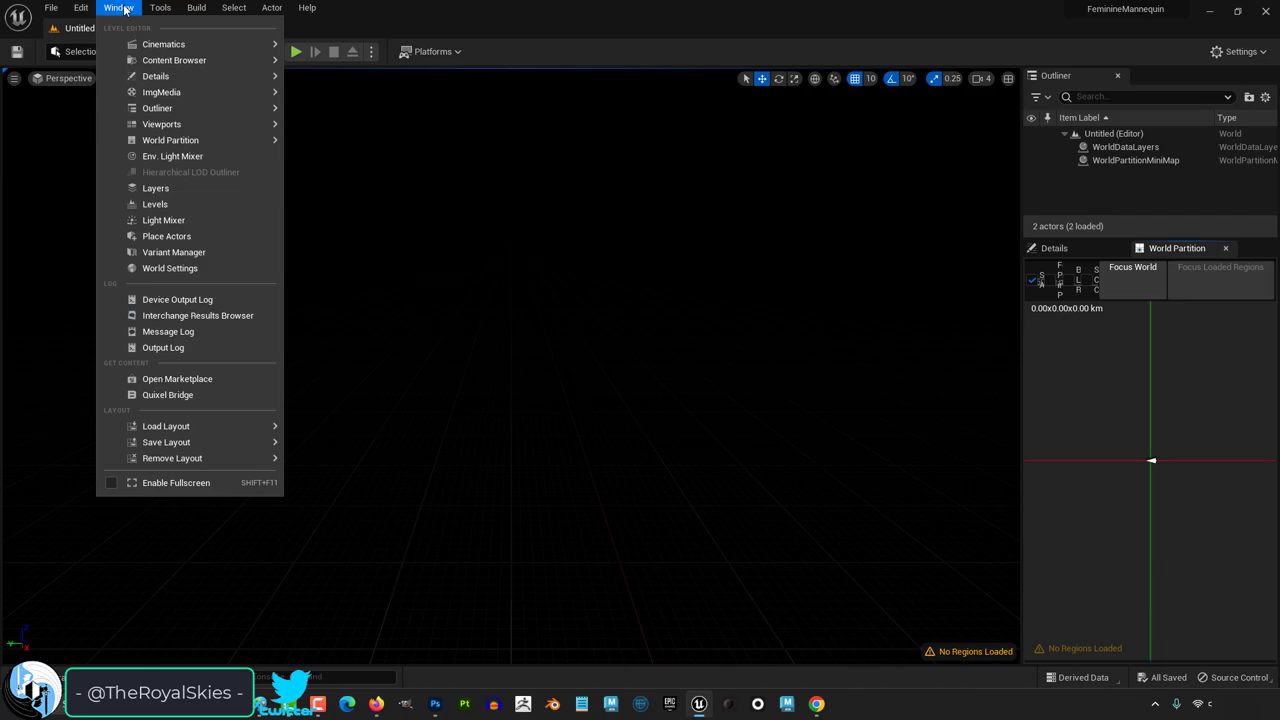
pyautogui.click(172, 156)
# - Create a sky light, atmospheric light, sky atmosphere, volumetric cloud and height fog for the empty level
pyautogui.click(923, 250)
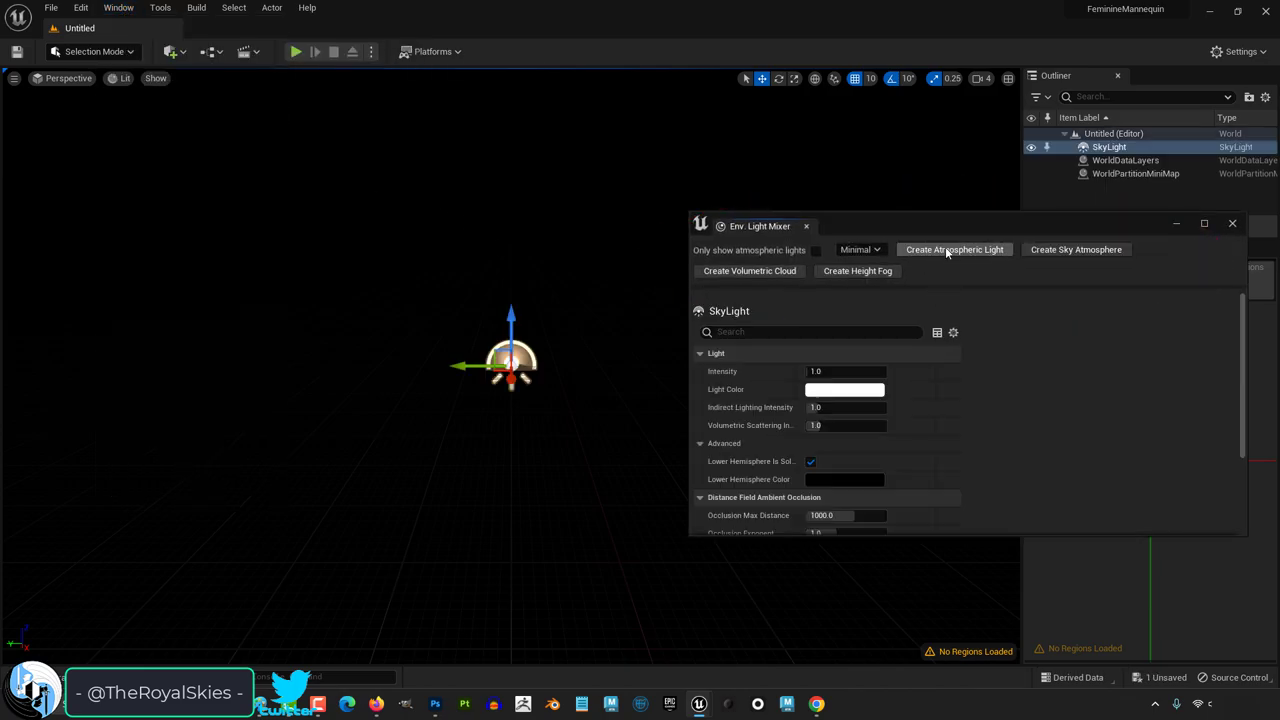
pyautogui.click(935, 250)
pyautogui.click(938, 250)
pyautogui.click(938, 250)
pyautogui.click(934, 248)
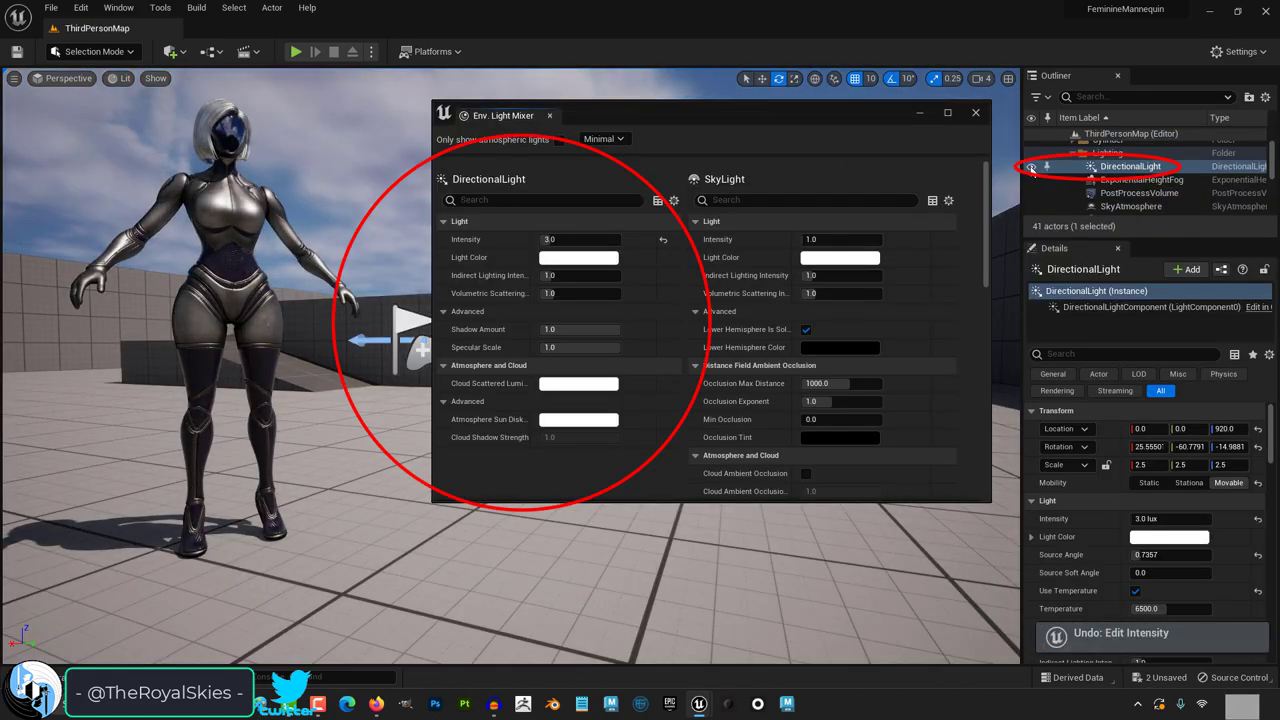
# - Toggle the DirectionalLight's visibility off and back on to compare the scene lighting
pyautogui.click(1031, 166)
pyautogui.click(1031, 168)
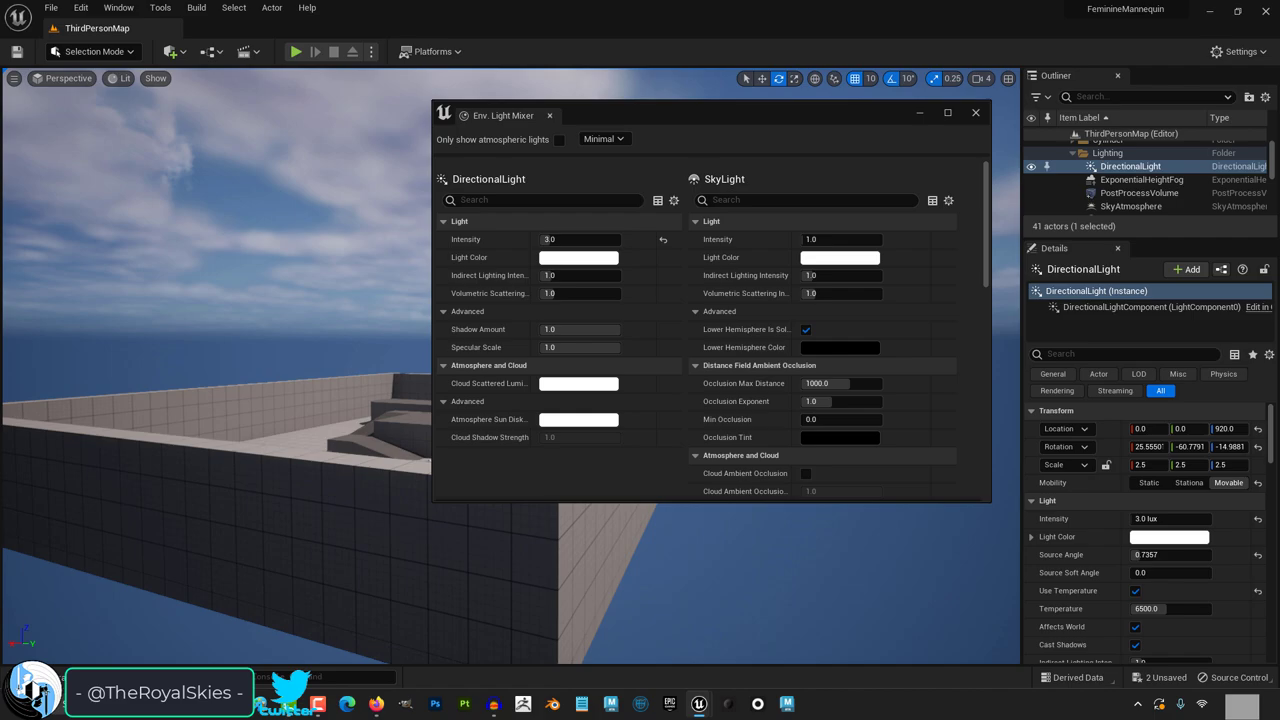
# - Try different rotations of the DirectionalLight above the level to see how the sun angle affects the scene
pyautogui.moveTo(220, 360); pyautogui.dragTo(250, 360, button='right')
pyautogui.moveTo(225, 90); pyautogui.dragTo(200, 122)
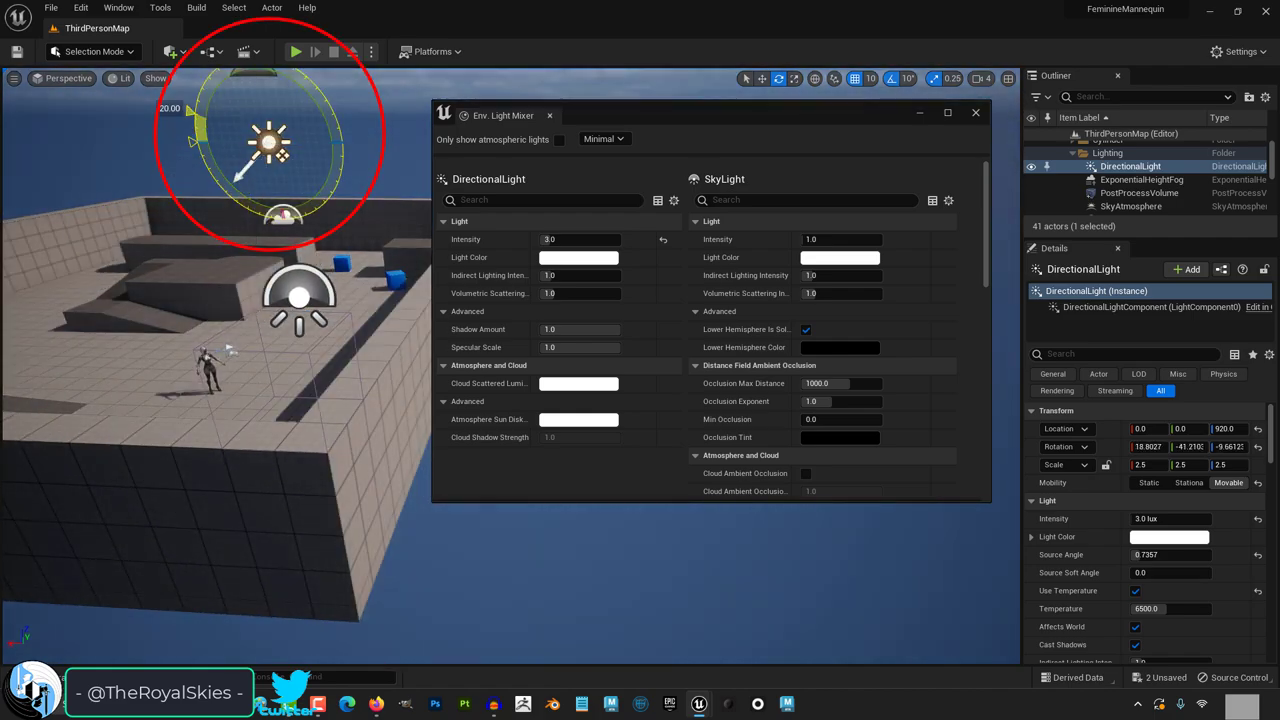
pyautogui.moveTo(228, 162); pyautogui.dragTo(235, 90)
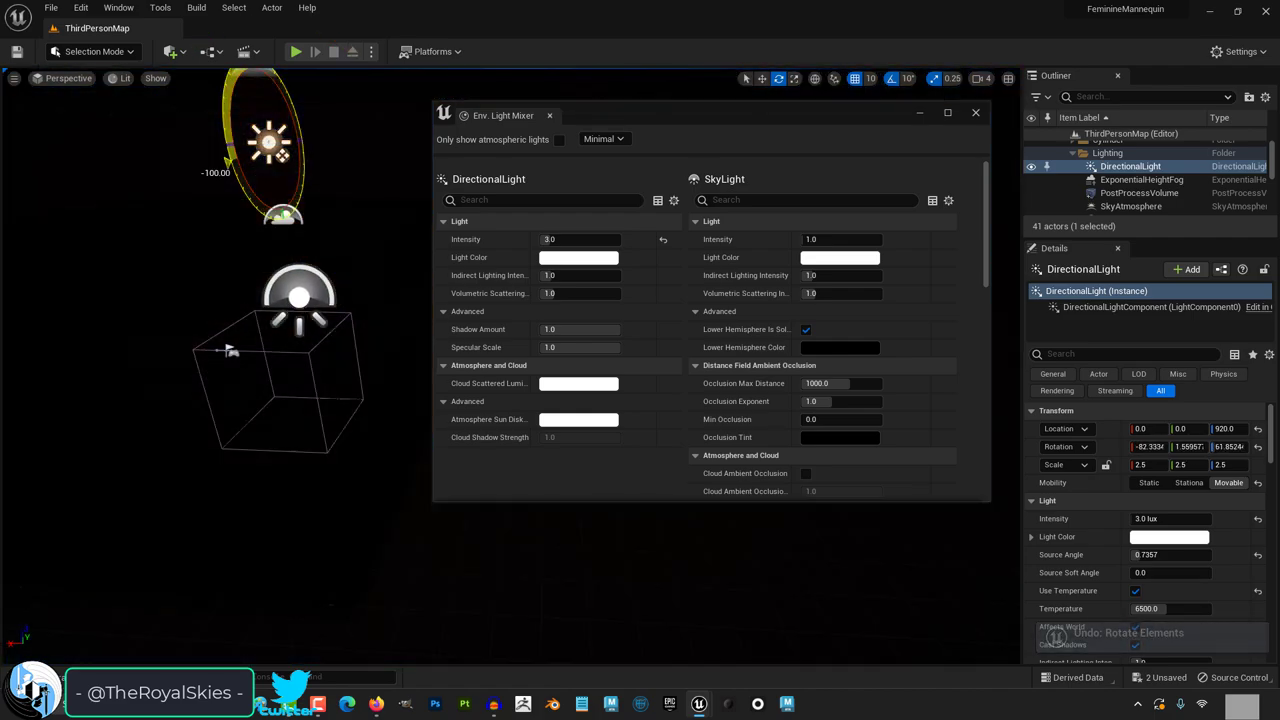
pyautogui.hotkey('ctrl', 'l')
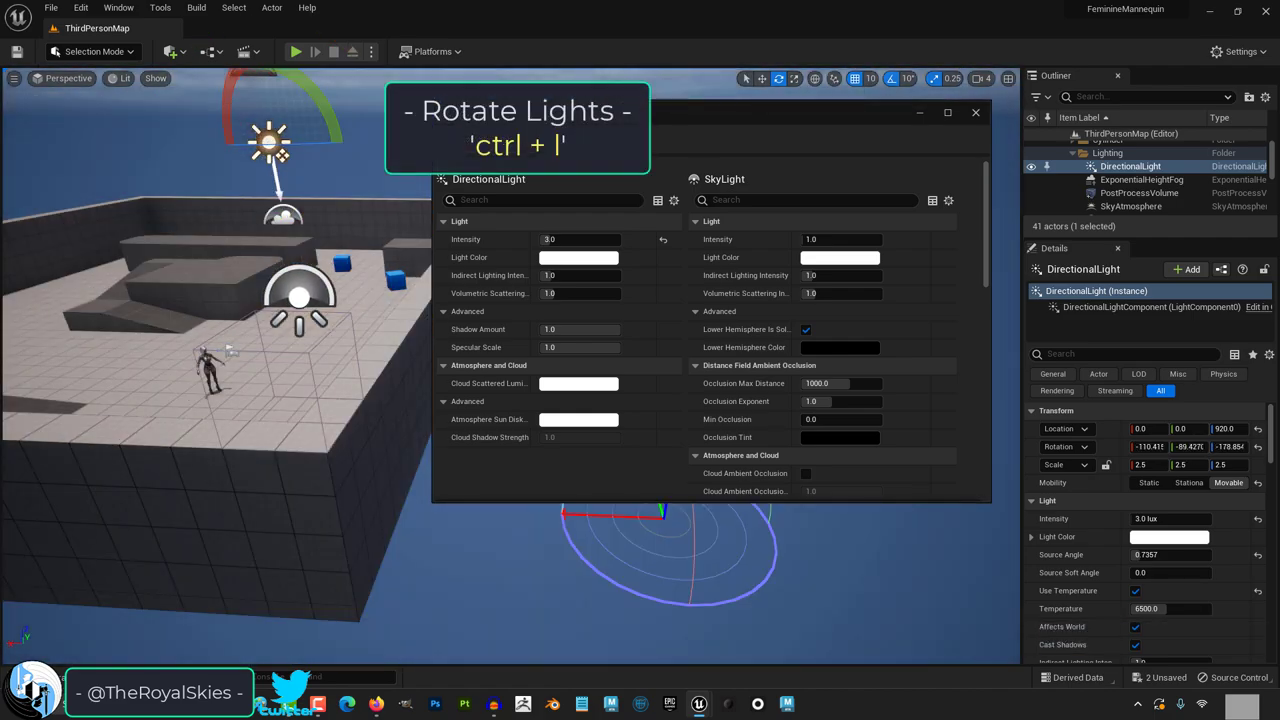
pyautogui.hotkey('ctrl', 'l')
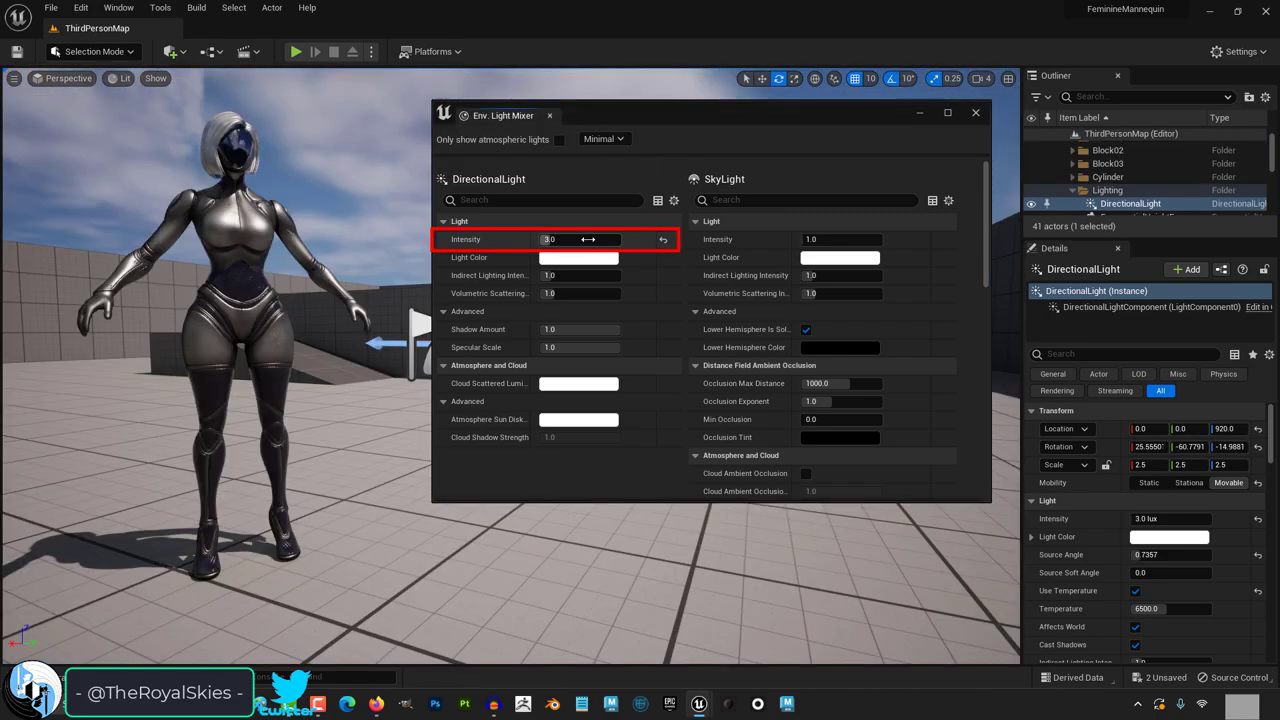
# - Try DirectionalLight intensities of 10.4 and 0, and undo the intensity change
pyautogui.click(580, 239)
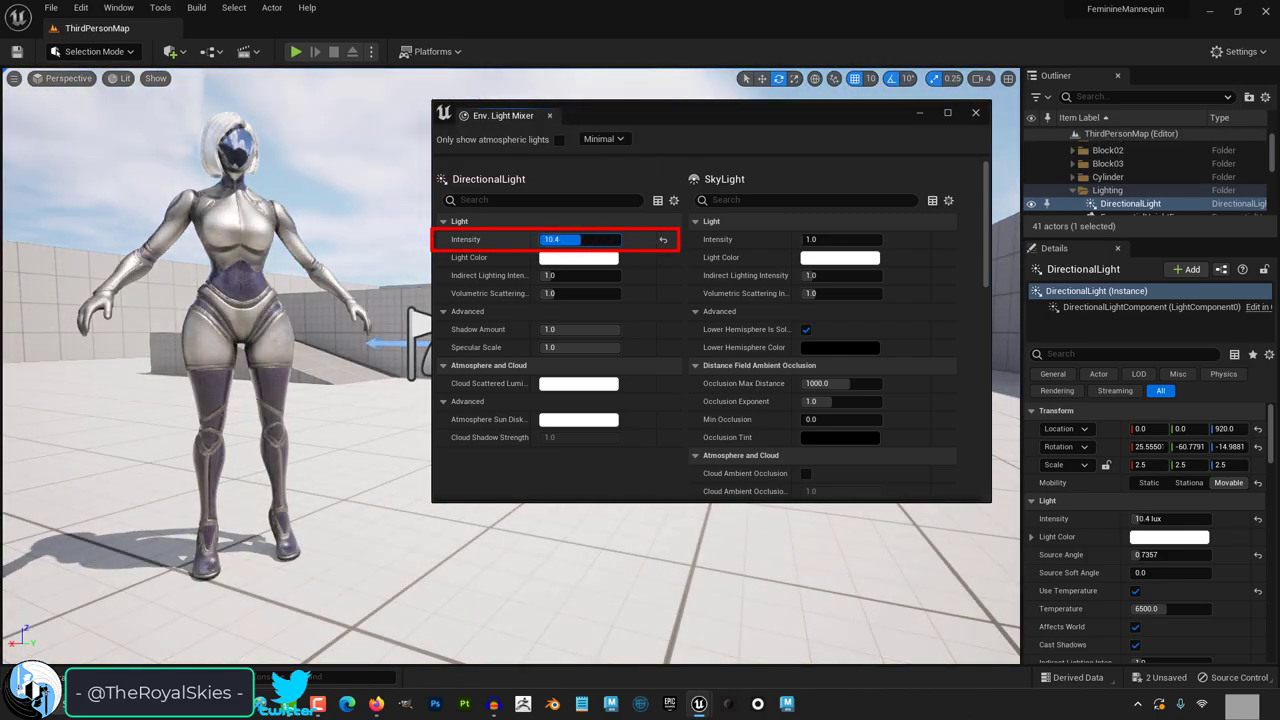
pyautogui.write('0')
pyautogui.press('Return')
pyautogui.hotkey('ctrl', 'z')
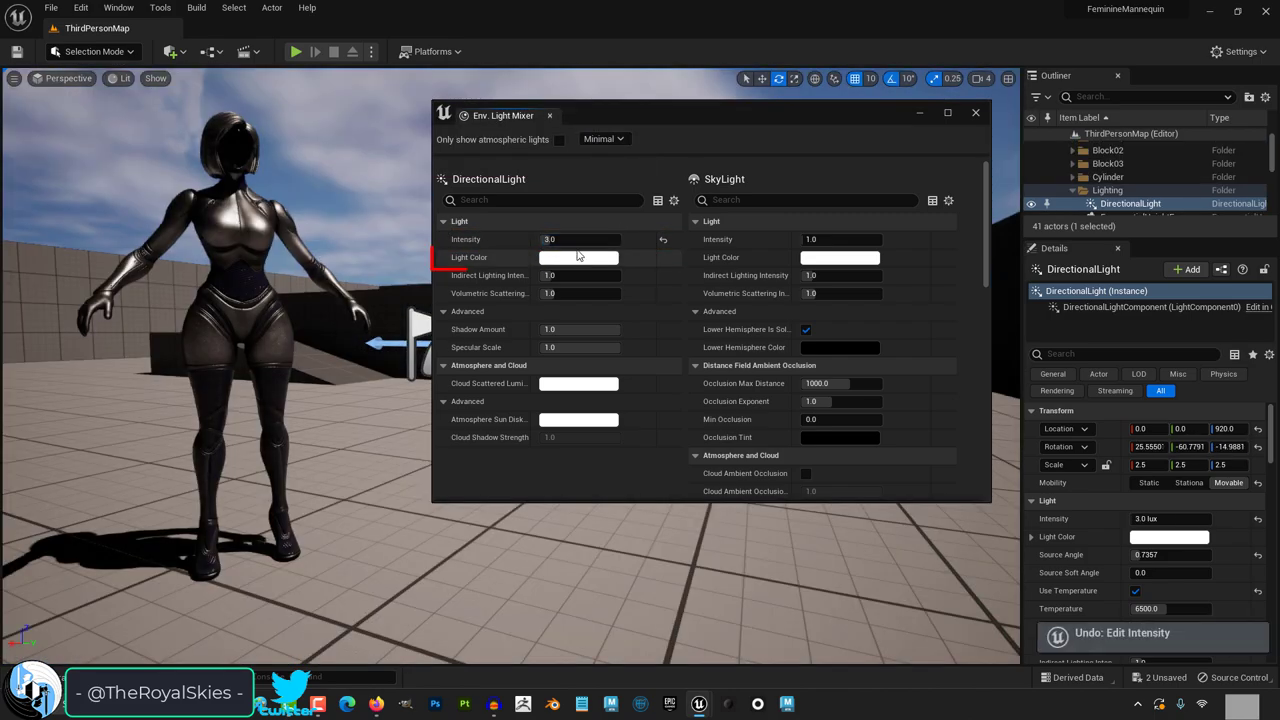
# - Try different light colors on the DirectionalLight using the color wheel, and undo the color change
pyautogui.click(580, 258)
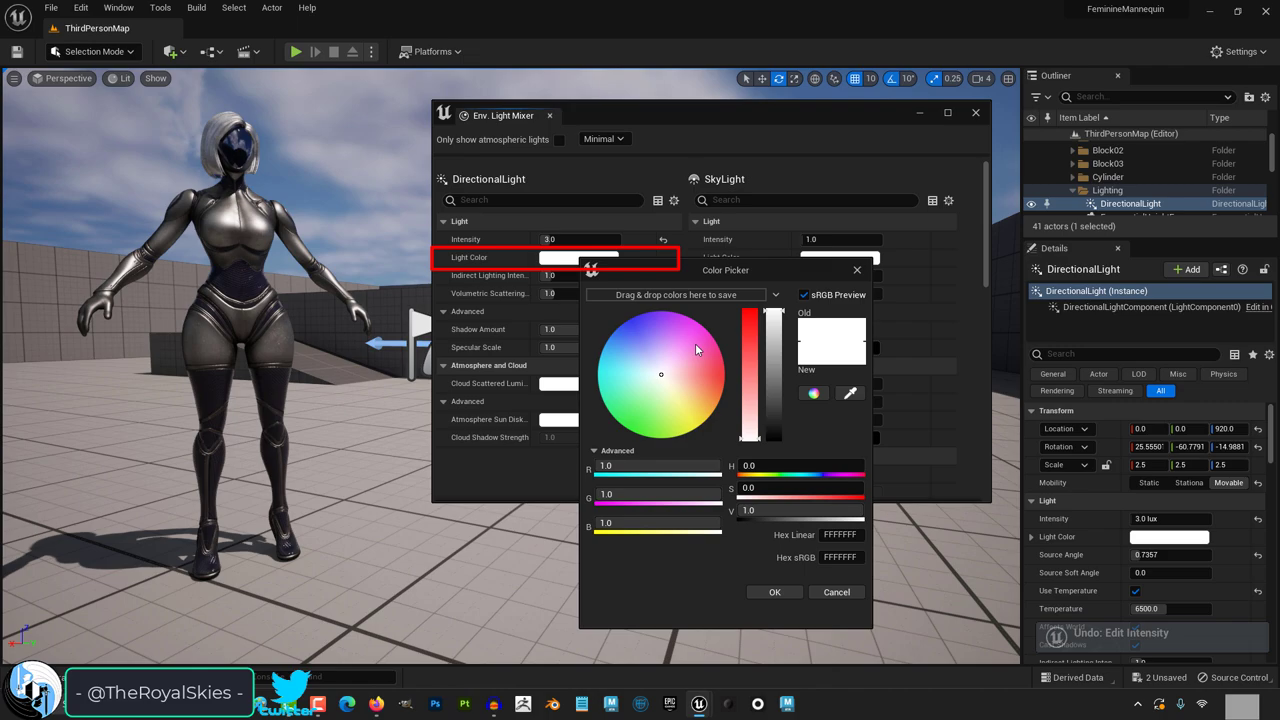
pyautogui.moveTo(695, 346); pyautogui.dragTo(705, 401)
pyautogui.hotkey('ctrl', 'z')
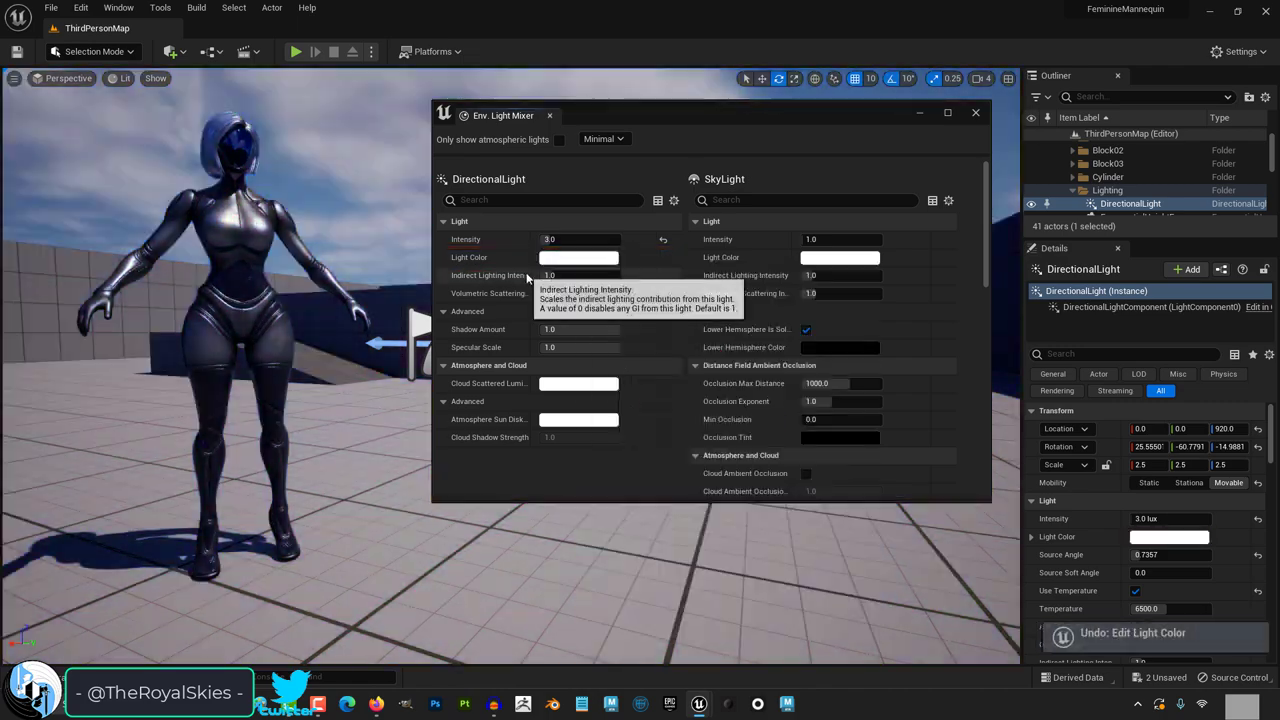
# - Try lower indirect lighting intensity and shadow amount and a specular scale of 0.0 on the DirectionalLight, undoing the edits
pyautogui.moveTo(550, 276)
pyautogui.mouseDown()
pyautogui.moveTo(619, 276)
pyautogui.moveTo(541, 276)
pyautogui.mouseUp()
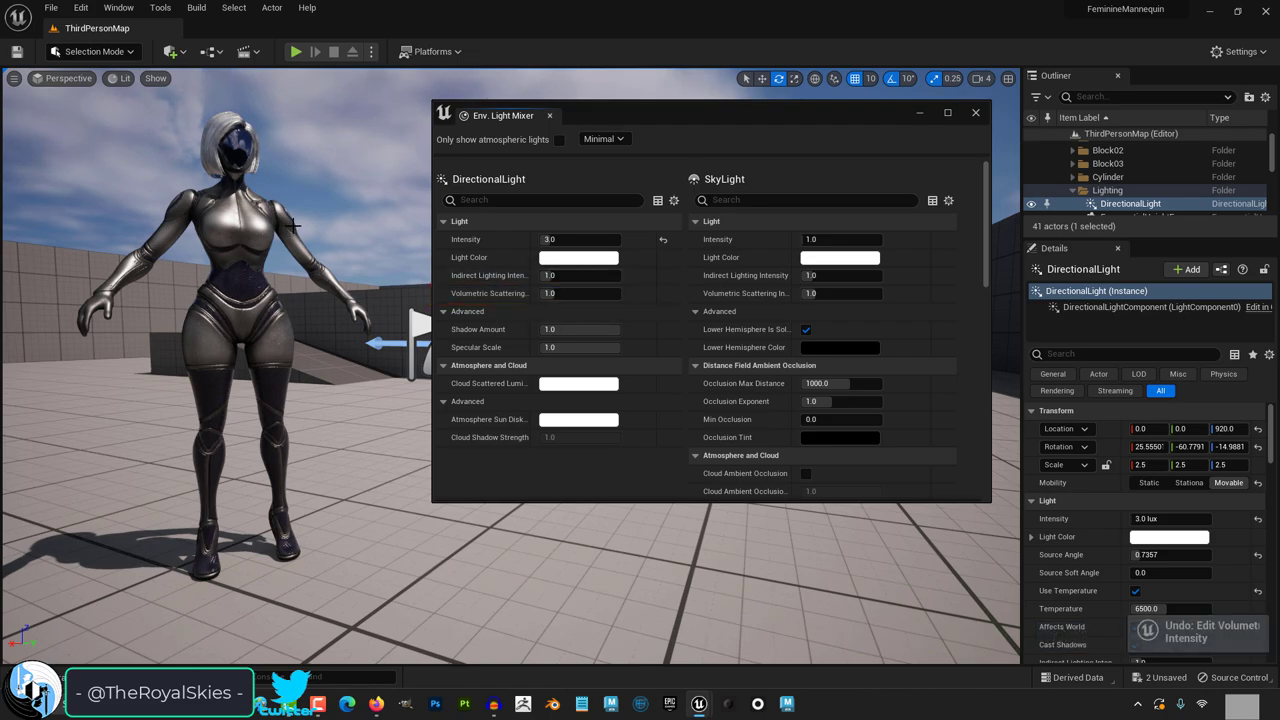
pyautogui.moveTo(572, 329); pyautogui.dragTo(561, 329)
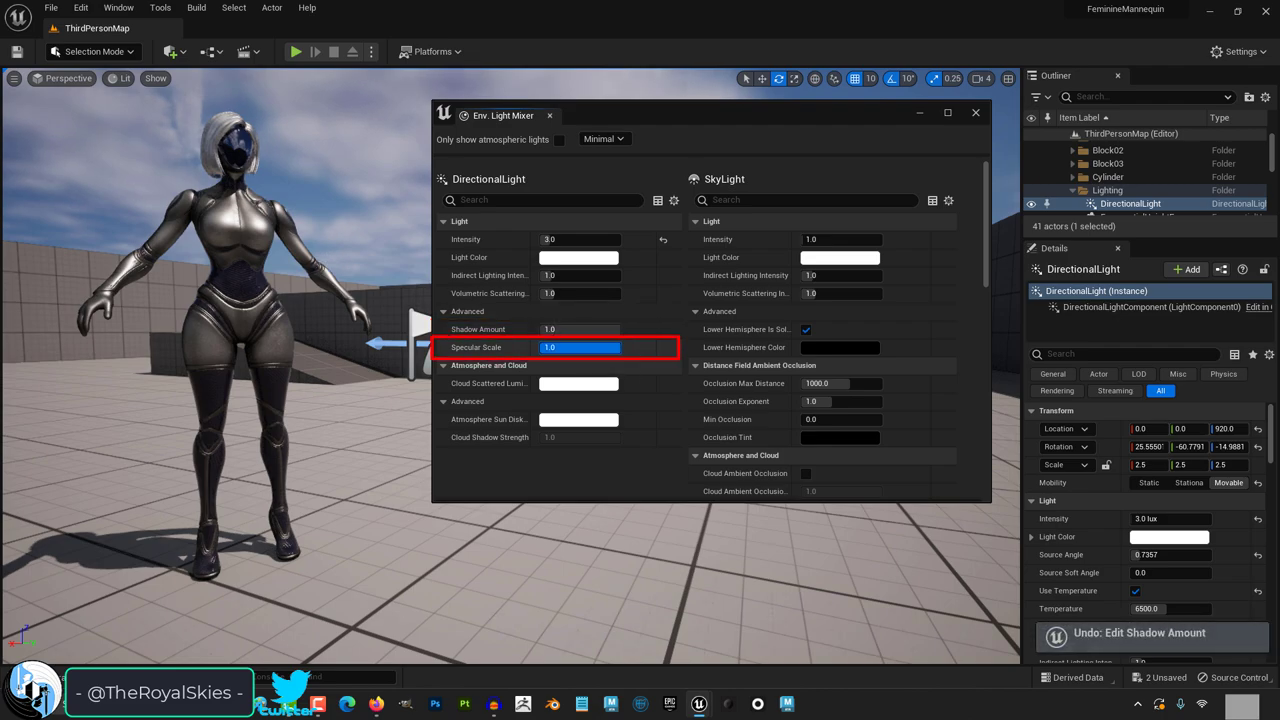
pyautogui.moveTo(580, 347)
pyautogui.mouseDown()
pyautogui.moveTo(561, 347)
pyautogui.moveTo(593, 347)
pyautogui.moveTo(540, 347)
pyautogui.mouseUp()
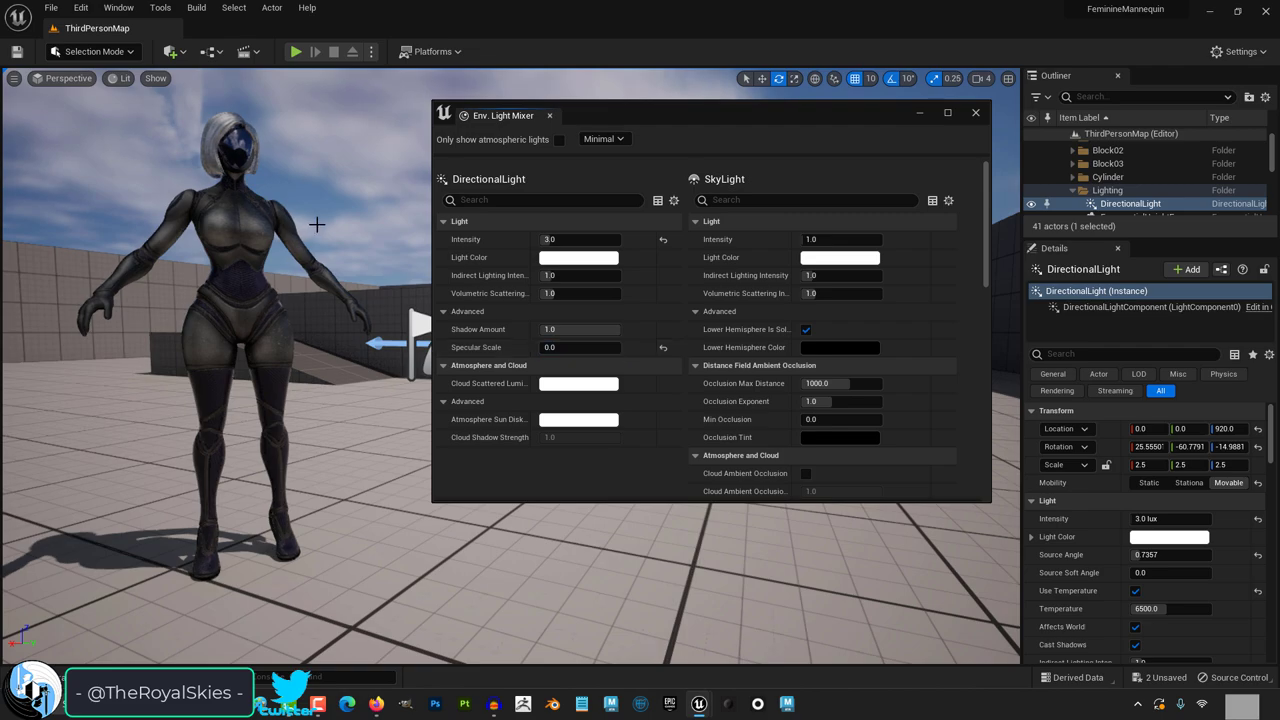
pyautogui.hotkey('ctrl', 'z')
# - Try different colors for the DirectionalLight's cloud scattered luminance and atmosphere sun disk
pyautogui.click(579, 384)
pyautogui.moveTo(657, 446); pyautogui.dragTo(757, 473)
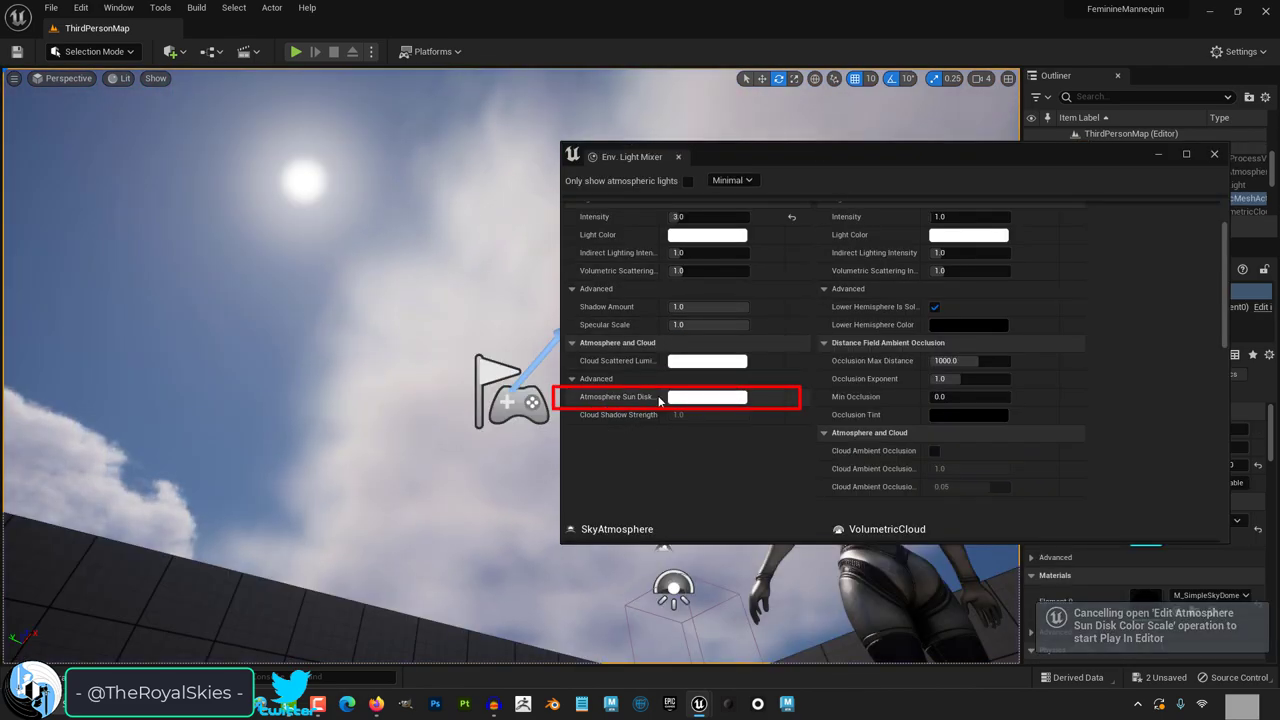
pyautogui.click(683, 397)
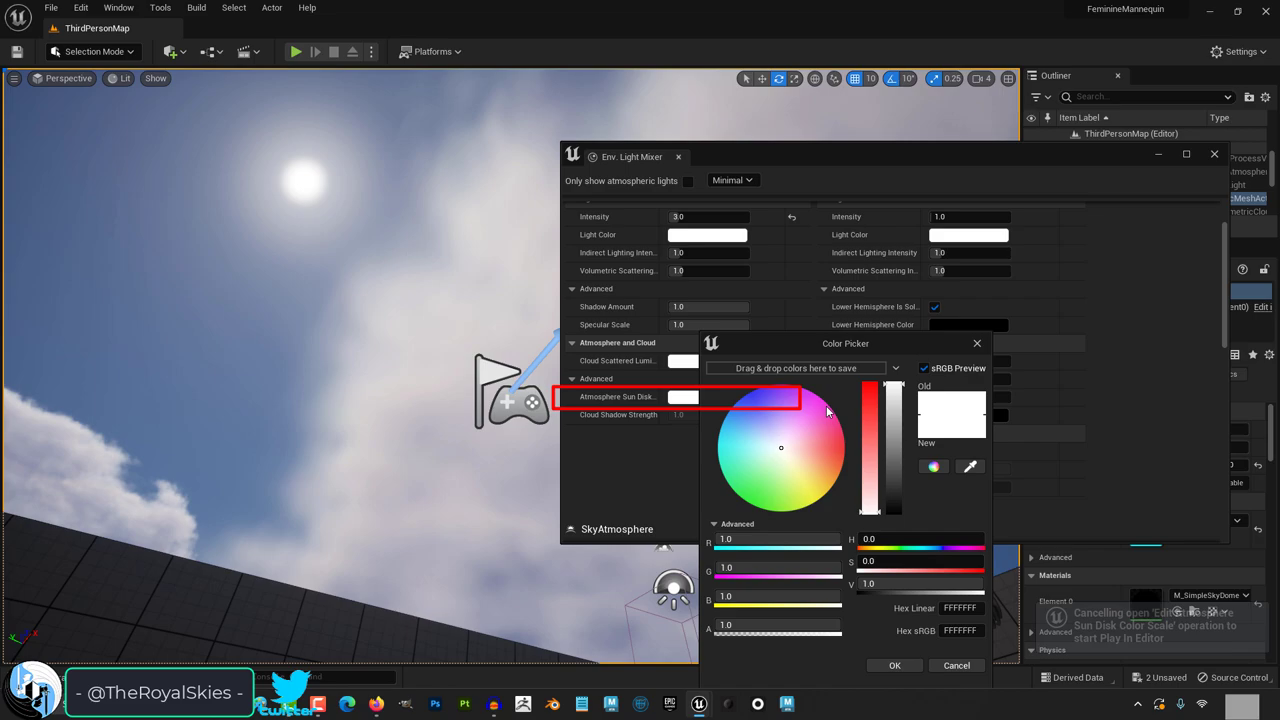
pyautogui.moveTo(780, 447); pyautogui.dragTo(966, 430)
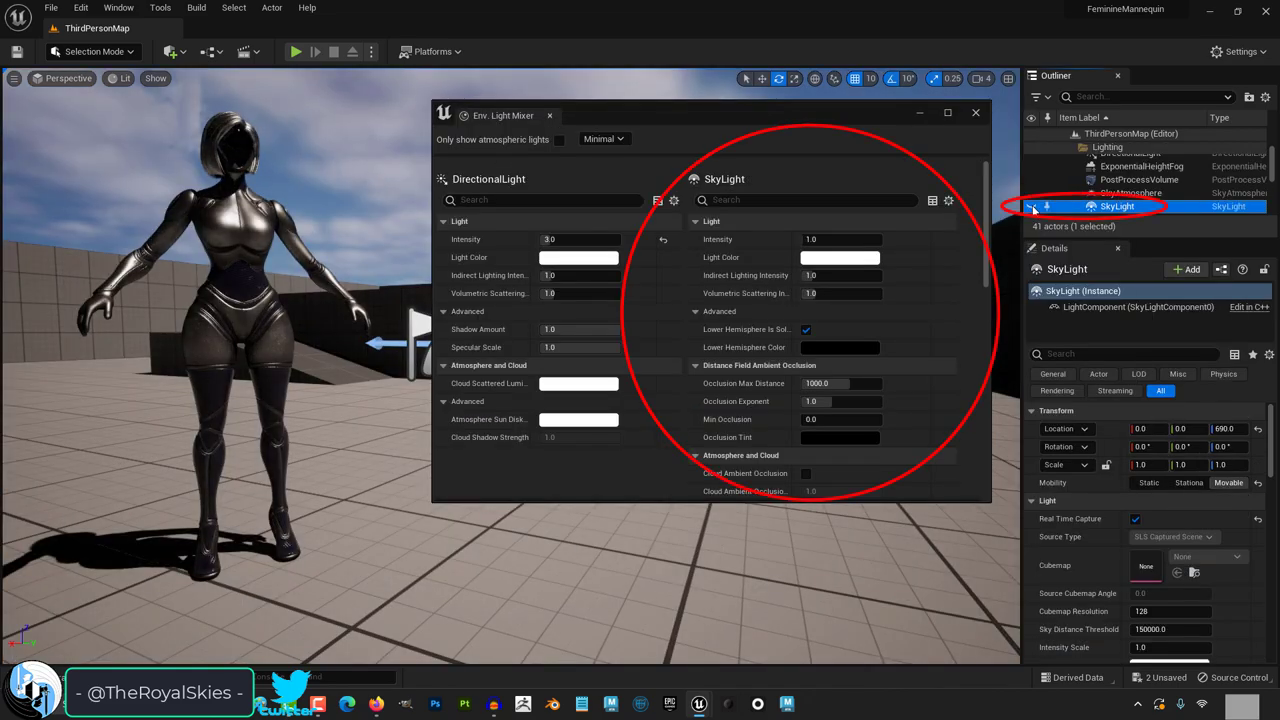
# - Toggle the SkyLight's visibility repeatedly to compare the scene with and without it
pyautogui.click(1032, 207)
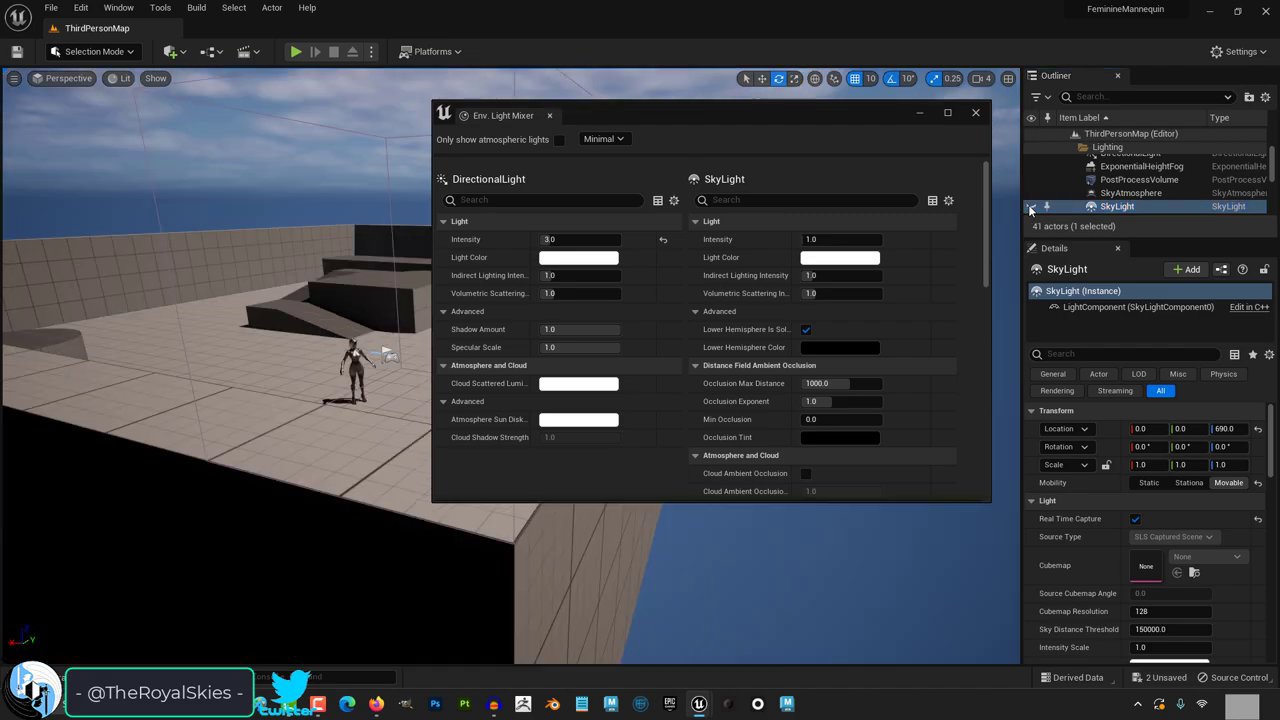
pyautogui.click(1032, 207)
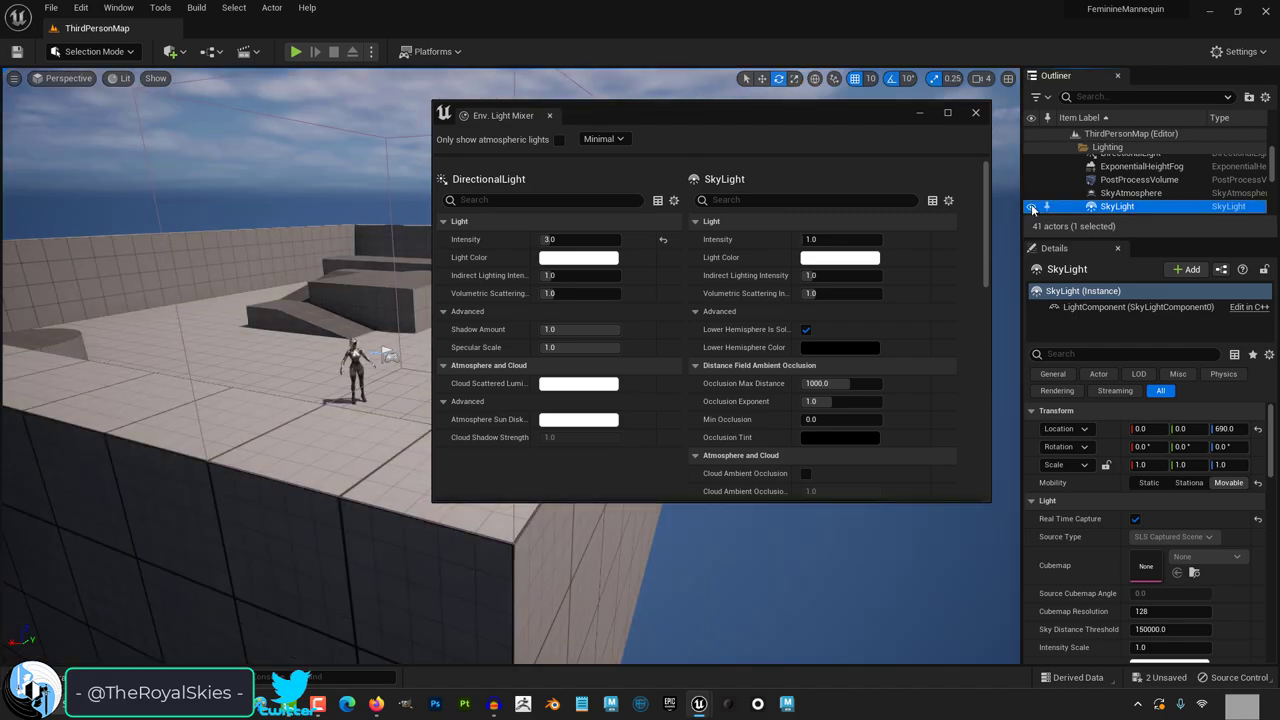
pyautogui.click(1032, 207)
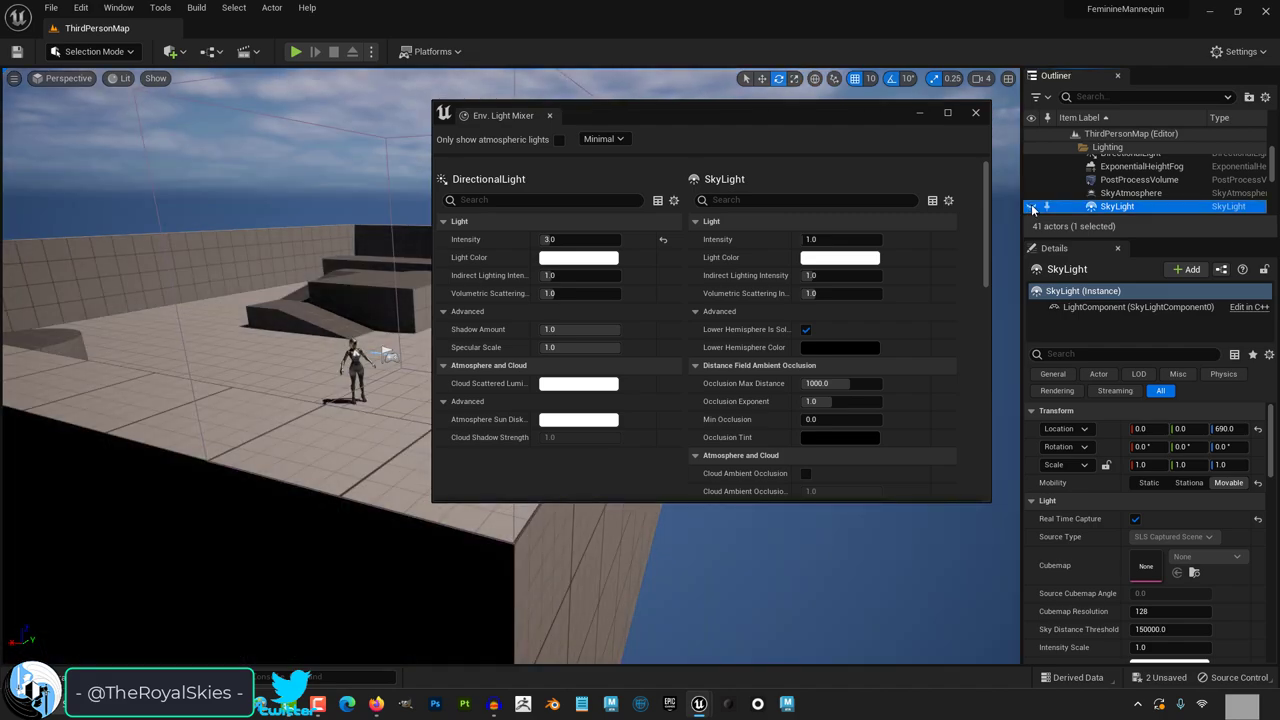
pyautogui.click(1032, 207)
pyautogui.click(1032, 207)
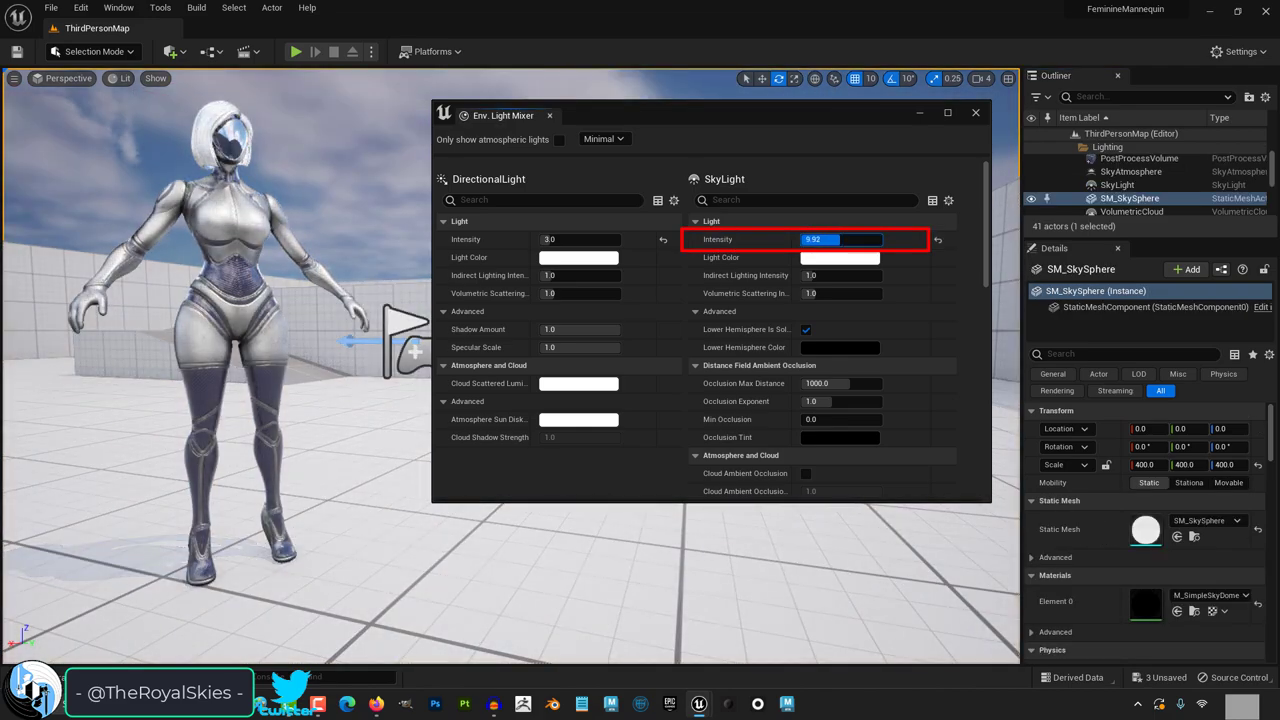
# - Try a pink light color on the SkyLight, and undo the color change
pyautogui.click(840, 257)
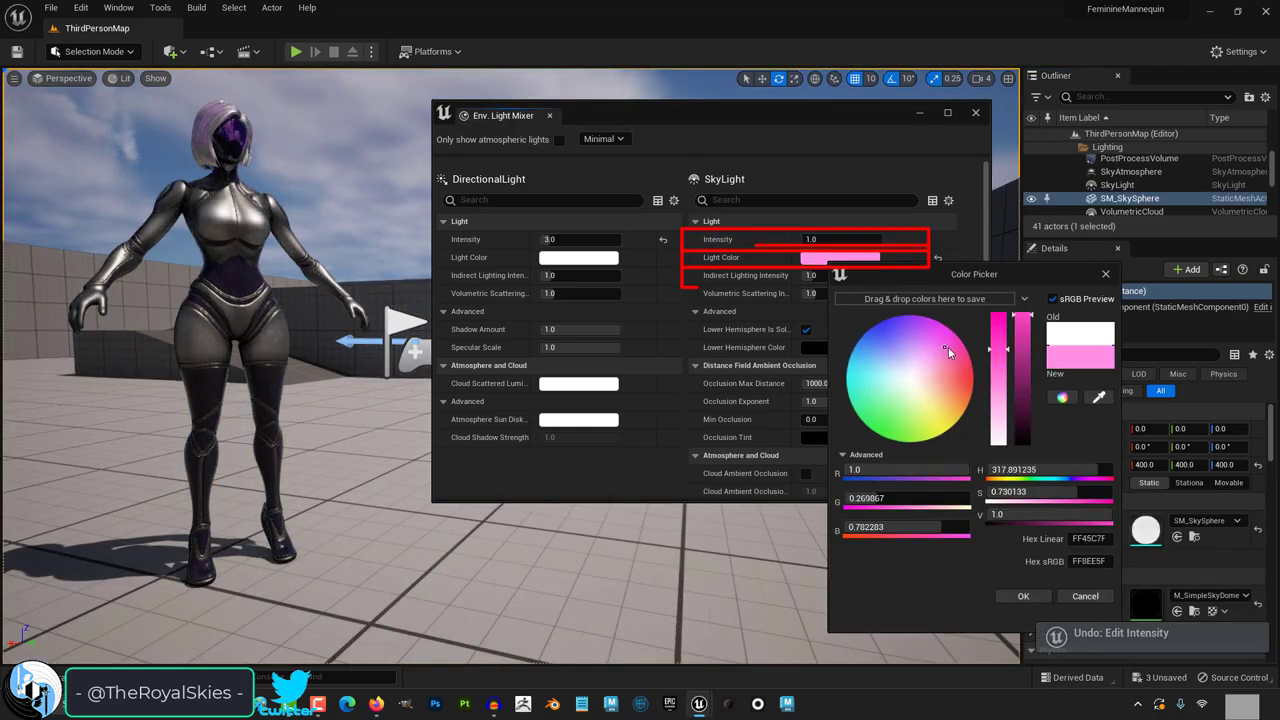
pyautogui.click(1105, 276)
pyautogui.hotkey('ctrl', 'z')
# - Try a SkyLight indirect lighting intensity of 0.0 and another volumetric scattering intensity, undo both, and check the Lower Hemisphere Color options
pyautogui.moveTo(840, 276); pyautogui.dragTo(812, 293)
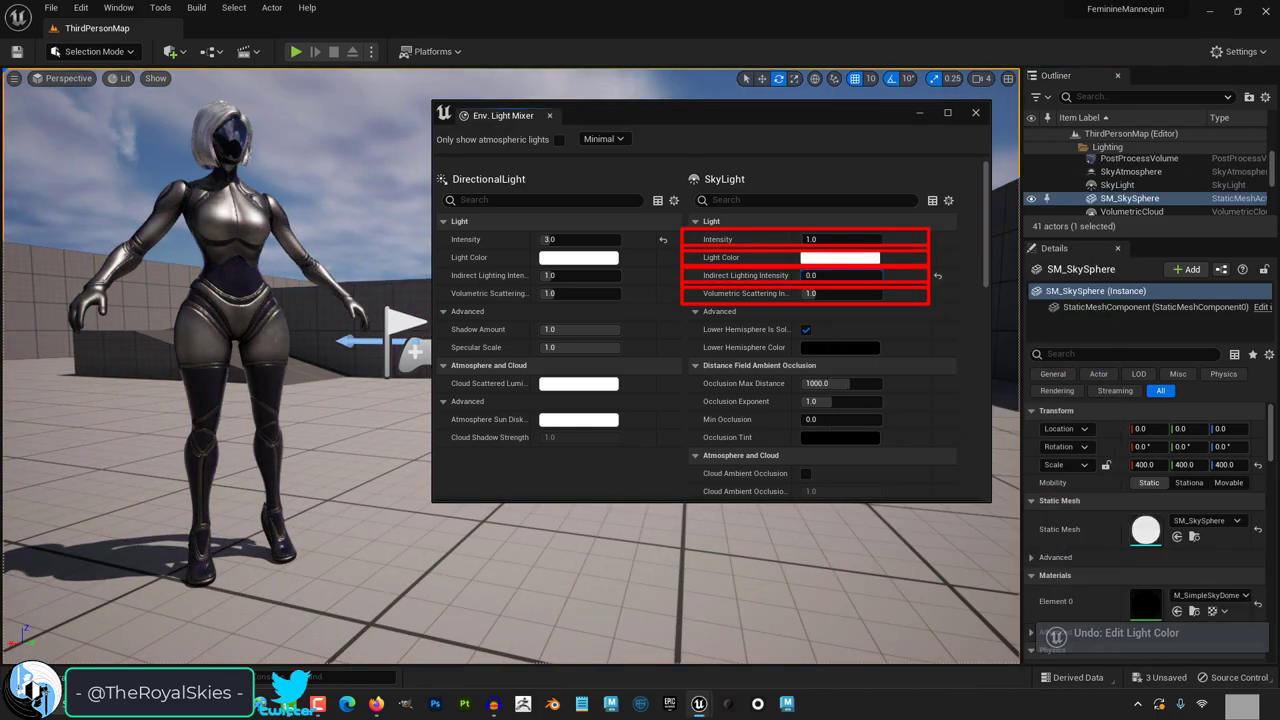
pyautogui.hotkey('ctrl', 'z')
pyautogui.hotkey('ctrl', 'z')
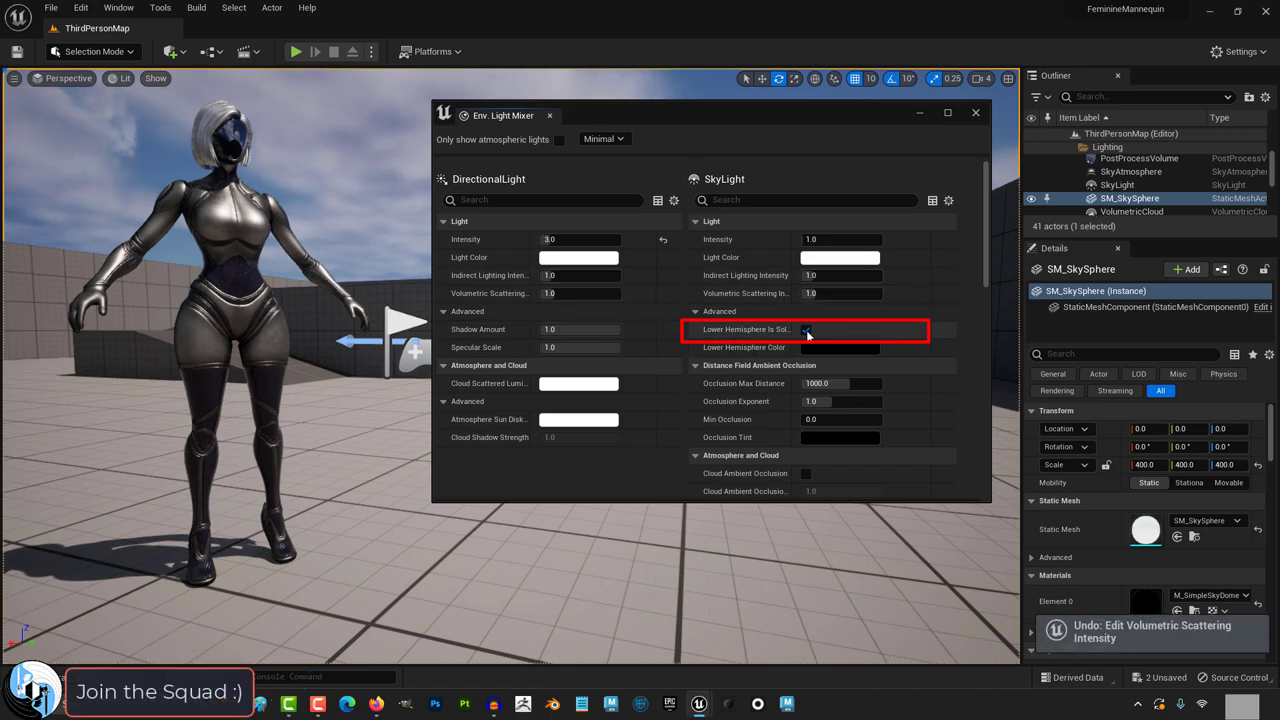
pyautogui.click(840, 347)
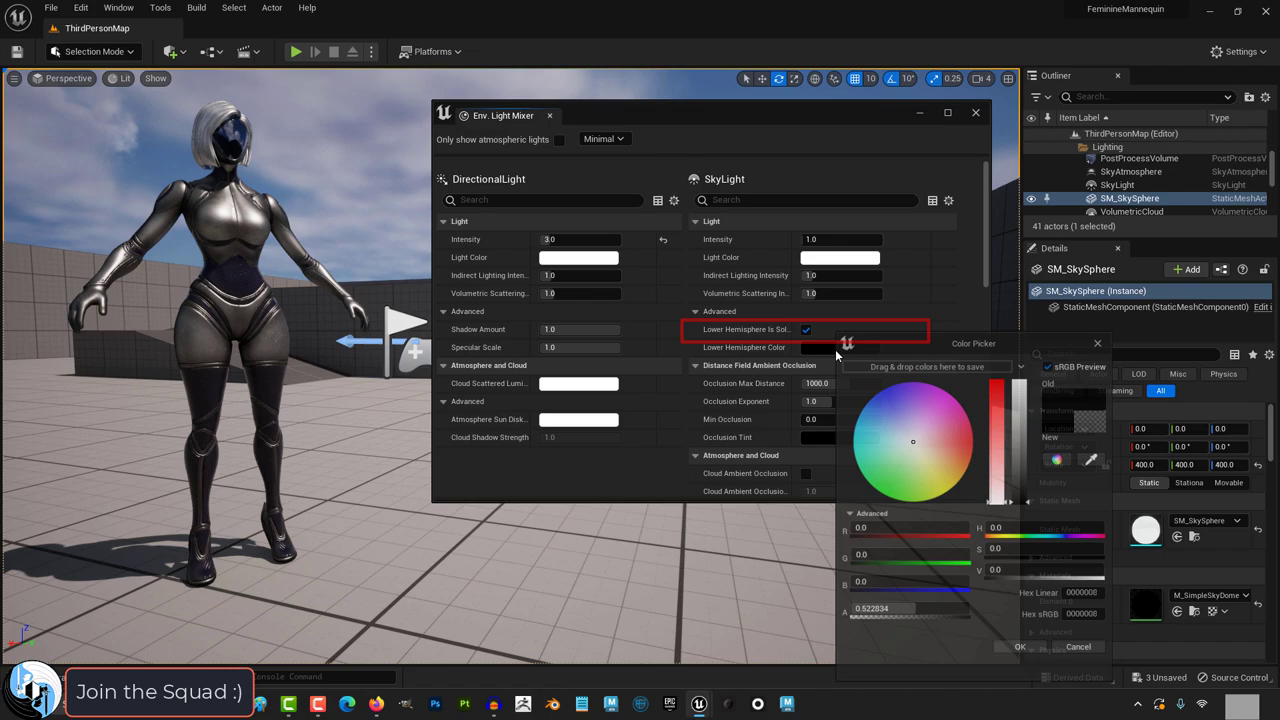
pyautogui.press('Escape')
# - Try a higher occlusion exponent in the SkyLight's distance field ambient occlusion settings, and undo the occlusion edits
pyautogui.scroll(-3, 771, 290)
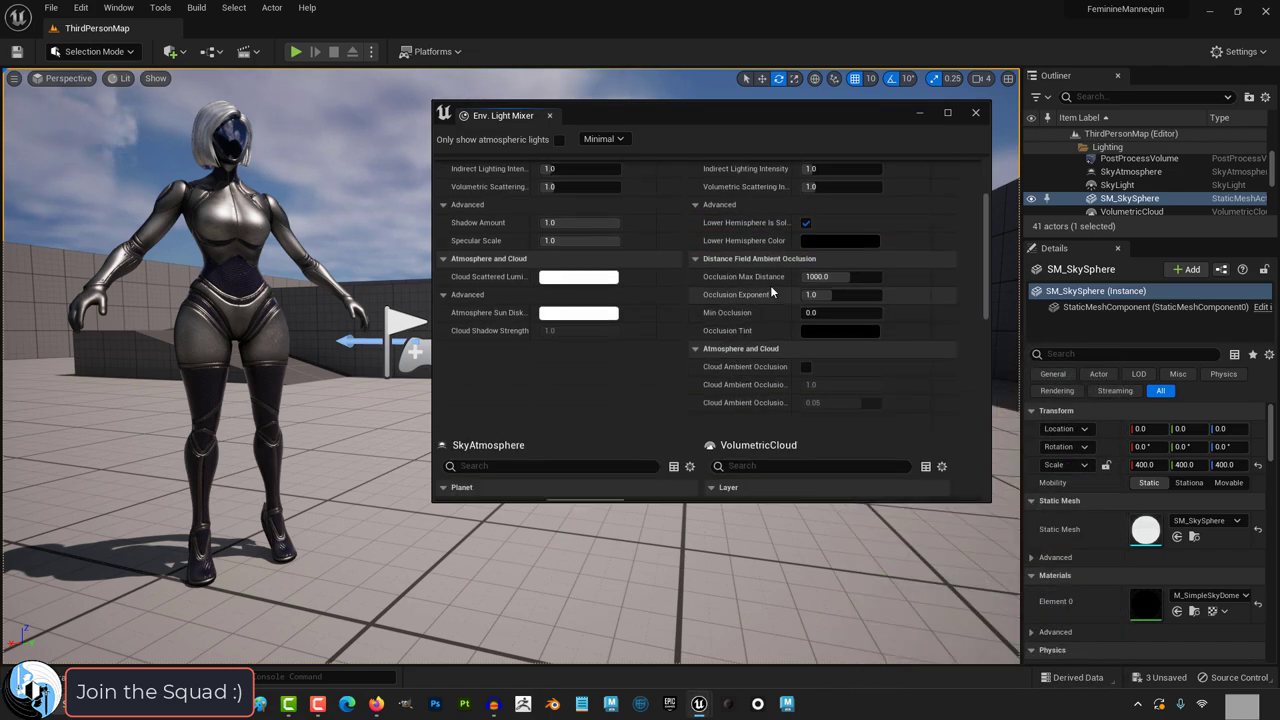
pyautogui.hotkey('ctrl', 'z')
pyautogui.moveTo(830, 295); pyautogui.dragTo(880, 295)
pyautogui.hotkey('ctrl', 'z')
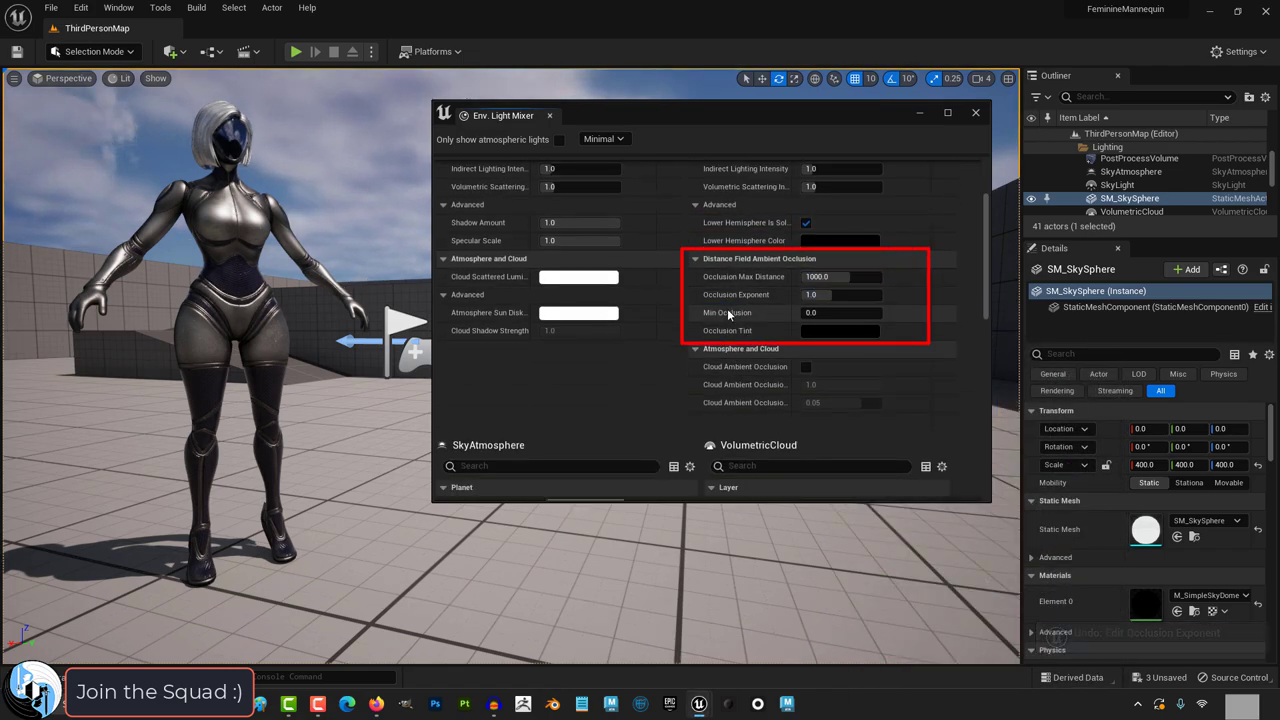
# - Undo the lower hemisphere solid color edit and enable Cloud Ambient Occlusion on the SkyLight, testing its occlusion settings
pyautogui.hotkey('ctrl', 'z')
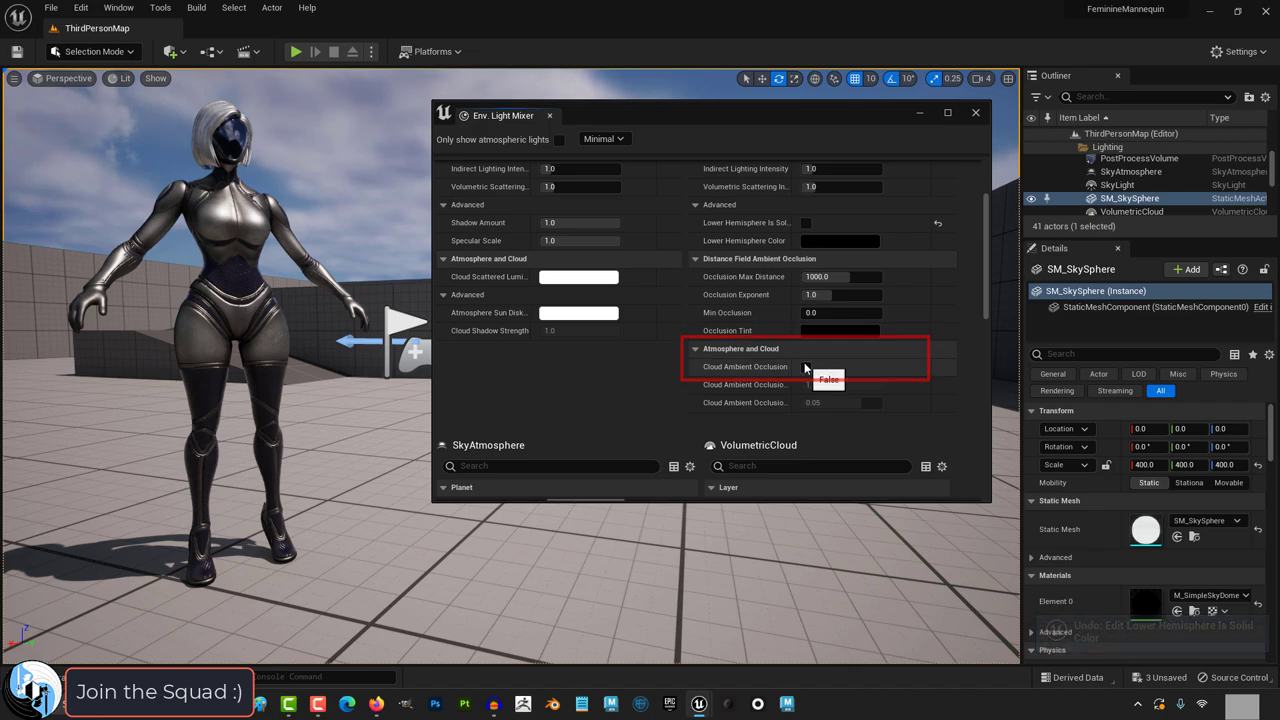
pyautogui.click(805, 367)
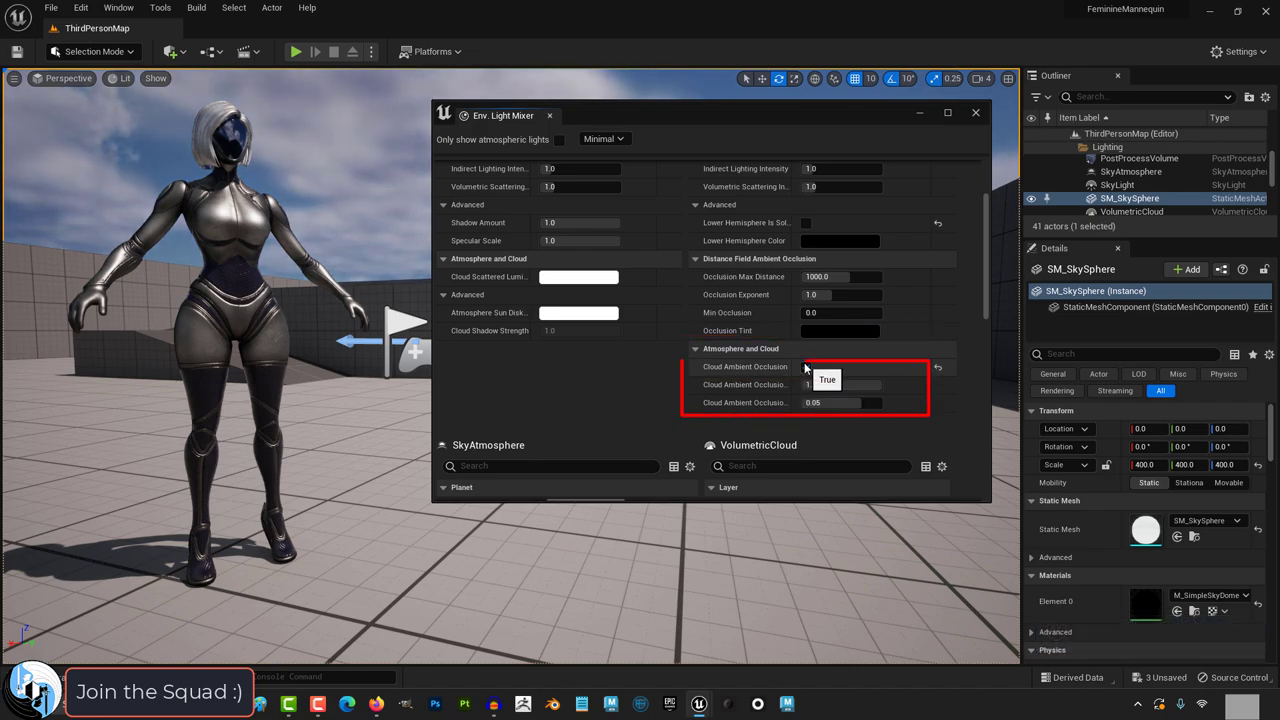
pyautogui.moveTo(808, 385); pyautogui.dragTo(881, 403)
pyautogui.hotkey('ctrl', 'z')
# - Select the SkyAtmosphere actor and hide it in the level
pyautogui.scroll(-8, 860, 403)
pyautogui.click(1128, 172)
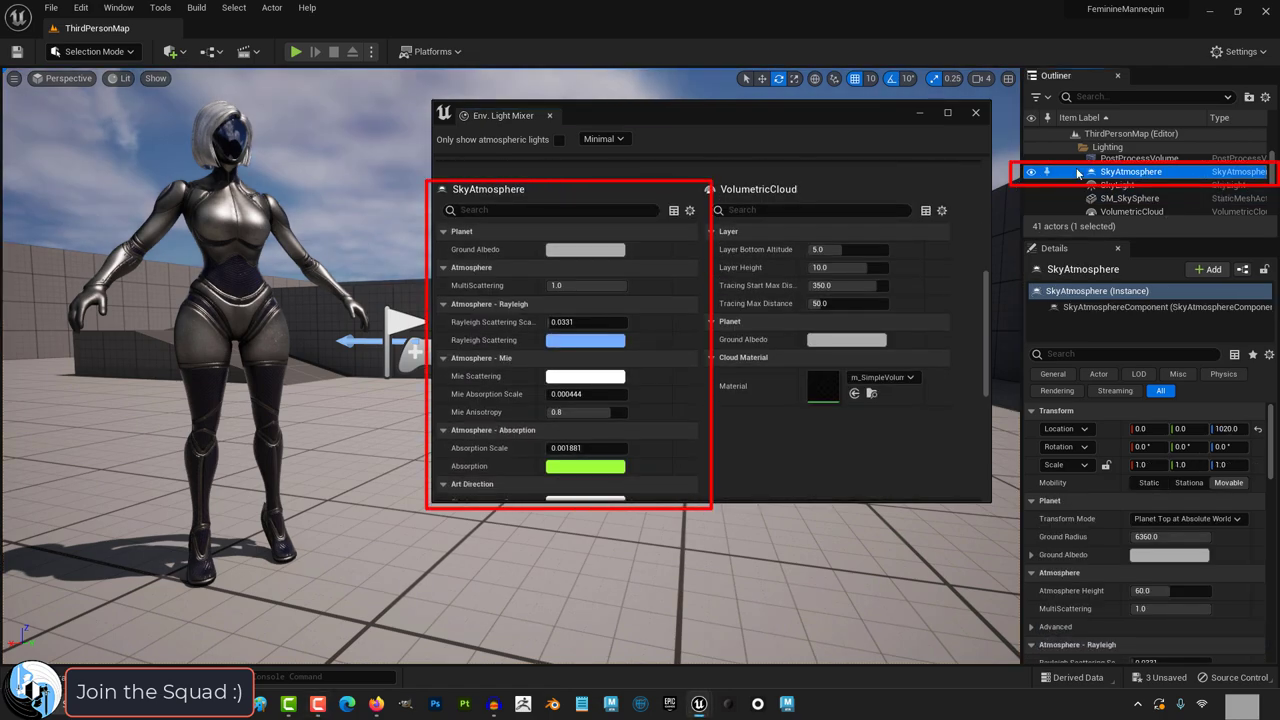
pyautogui.click(1031, 173)
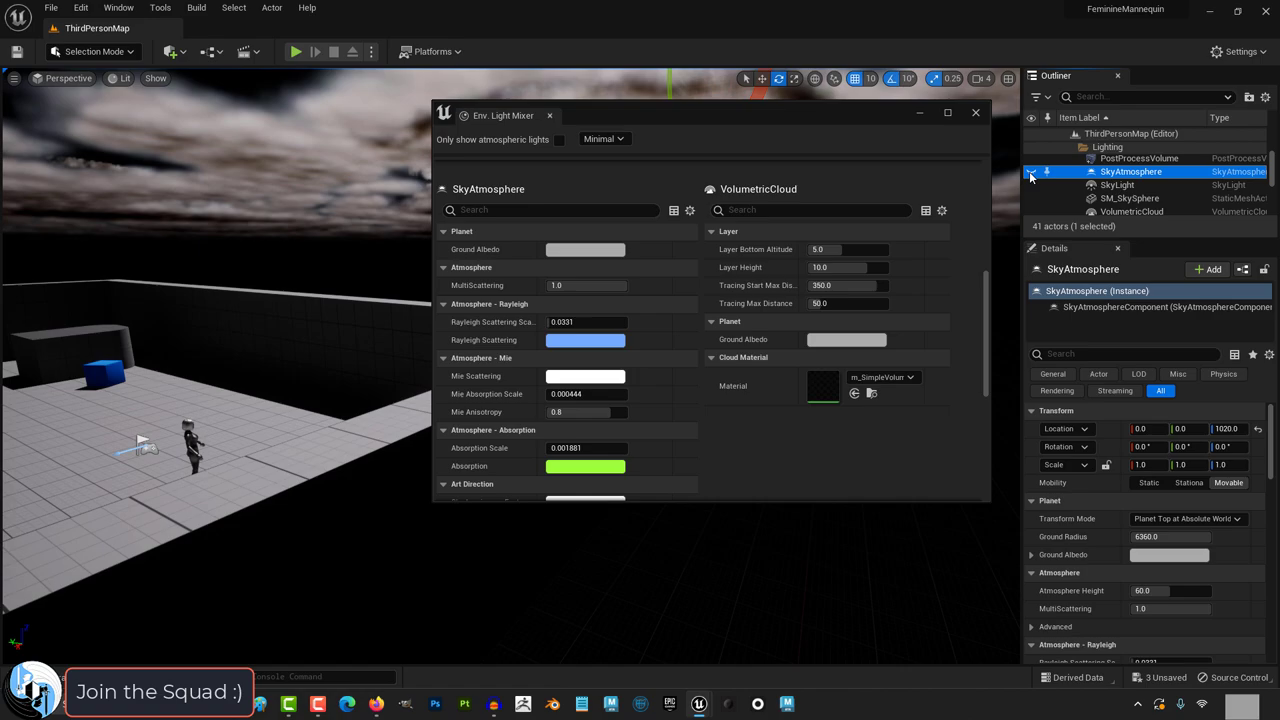
# - Show the SkyAtmosphere in the level again, and try another Ground Albedo color, undoing that color edit
pyautogui.click(1031, 172)
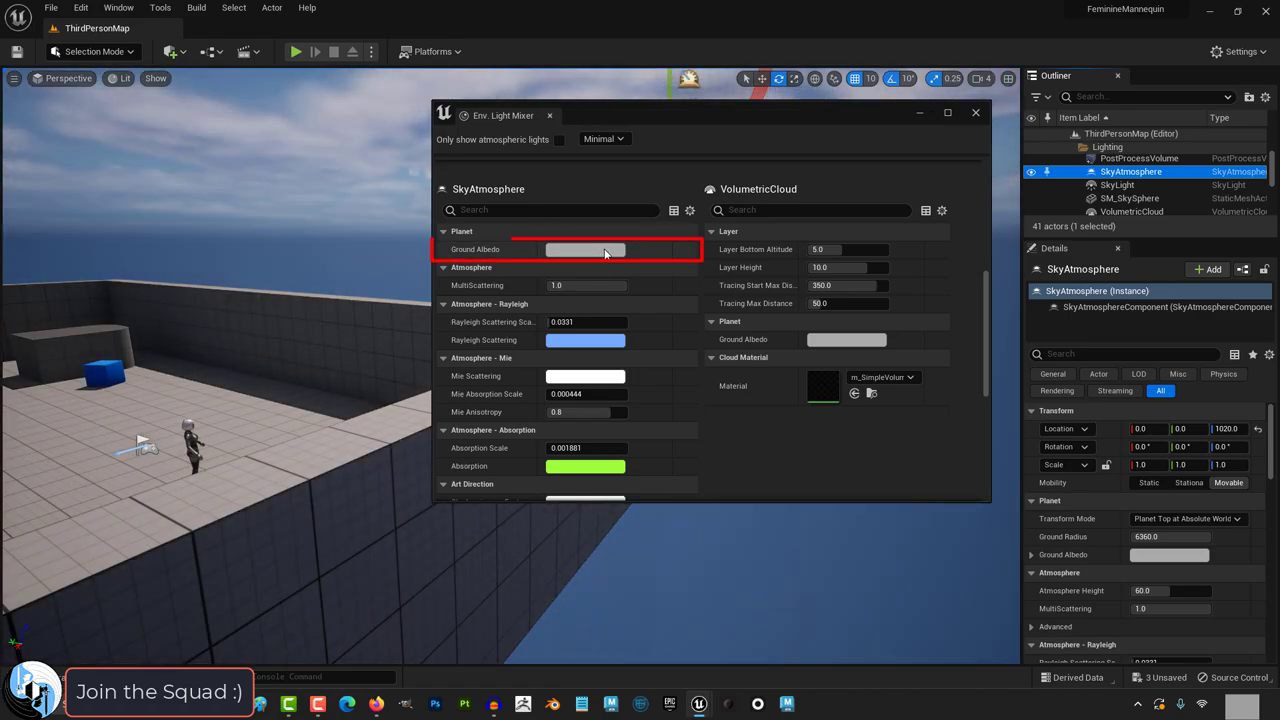
pyautogui.click(585, 249)
pyautogui.click(645, 418)
pyautogui.hotkey('ctrl', 'z')
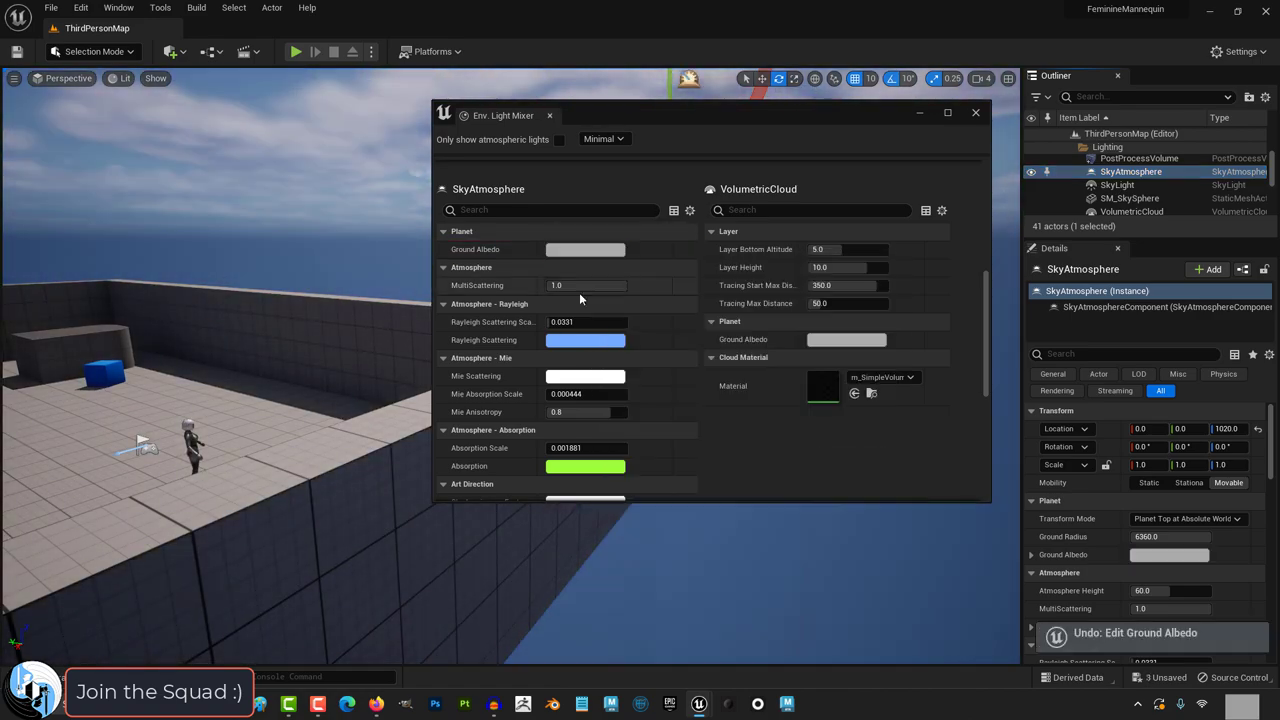
# - Try another Rayleigh Scattering Scale on the SkyAtmosphere, undo it, and try red as the Rayleigh Scattering color
pyautogui.moveTo(587, 287)
pyautogui.mouseDown()
pyautogui.moveTo(554, 286)
pyautogui.moveTo(626, 286)
pyautogui.moveTo(548, 286)
pyautogui.moveTo(626, 286)
pyautogui.moveTo(548, 322)
pyautogui.moveTo(620, 322)
pyautogui.moveTo(577, 322)
pyautogui.mouseUp()
pyautogui.hotkey('ctrl', 'z')
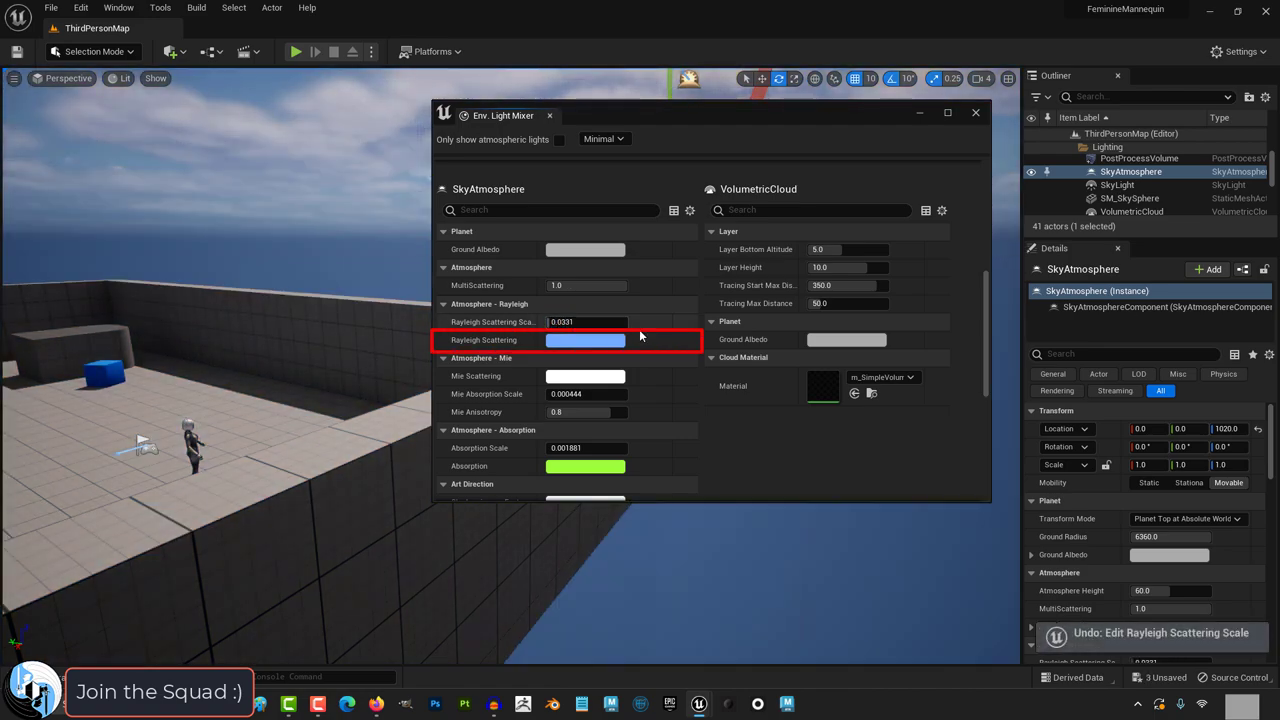
pyautogui.click(603, 342)
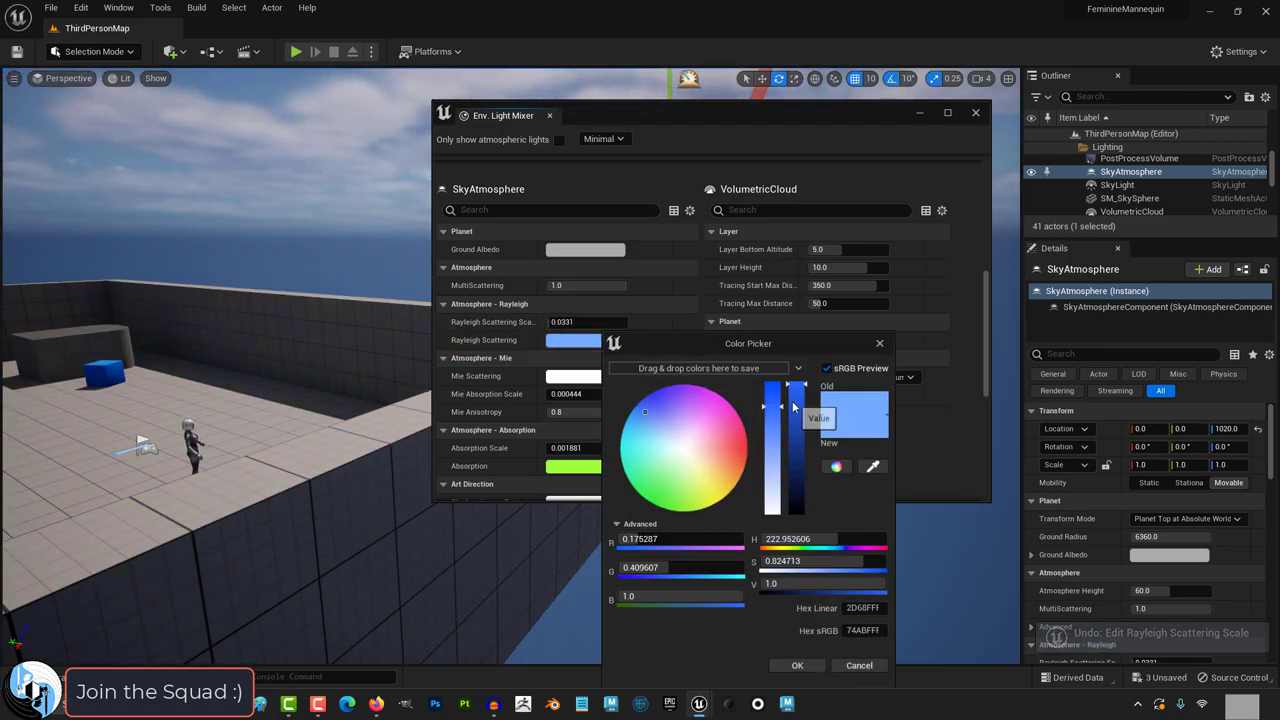
pyautogui.moveTo(742, 428)
pyautogui.mouseDown()
pyautogui.moveTo(756, 432)
pyautogui.moveTo(720, 511)
pyautogui.moveTo(590, 428)
pyautogui.moveTo(714, 390)
pyautogui.moveTo(749, 446)
pyautogui.mouseUp()
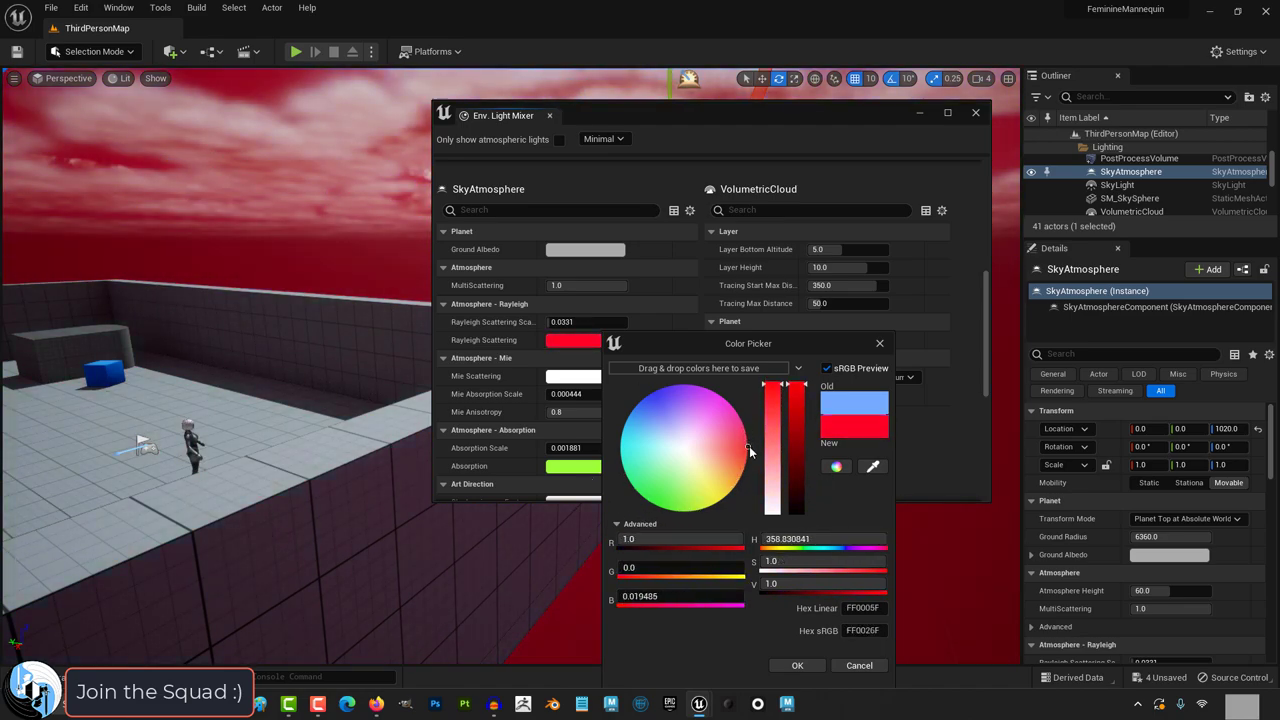
pyautogui.click(882, 345)
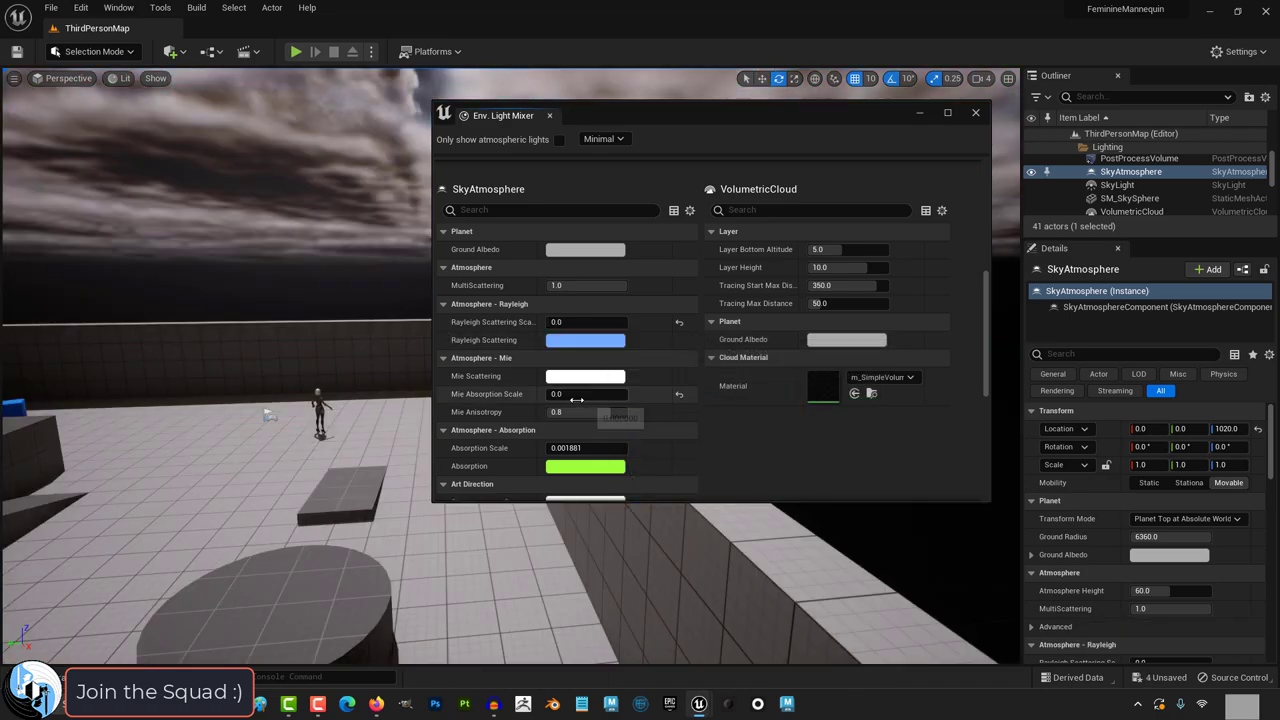
# - Set the SkyAtmosphere's Mie Absorption Scale to 0.0
pyautogui.moveTo(577, 398); pyautogui.dragTo(620, 398)
pyautogui.write('0')
pyautogui.press('Return')
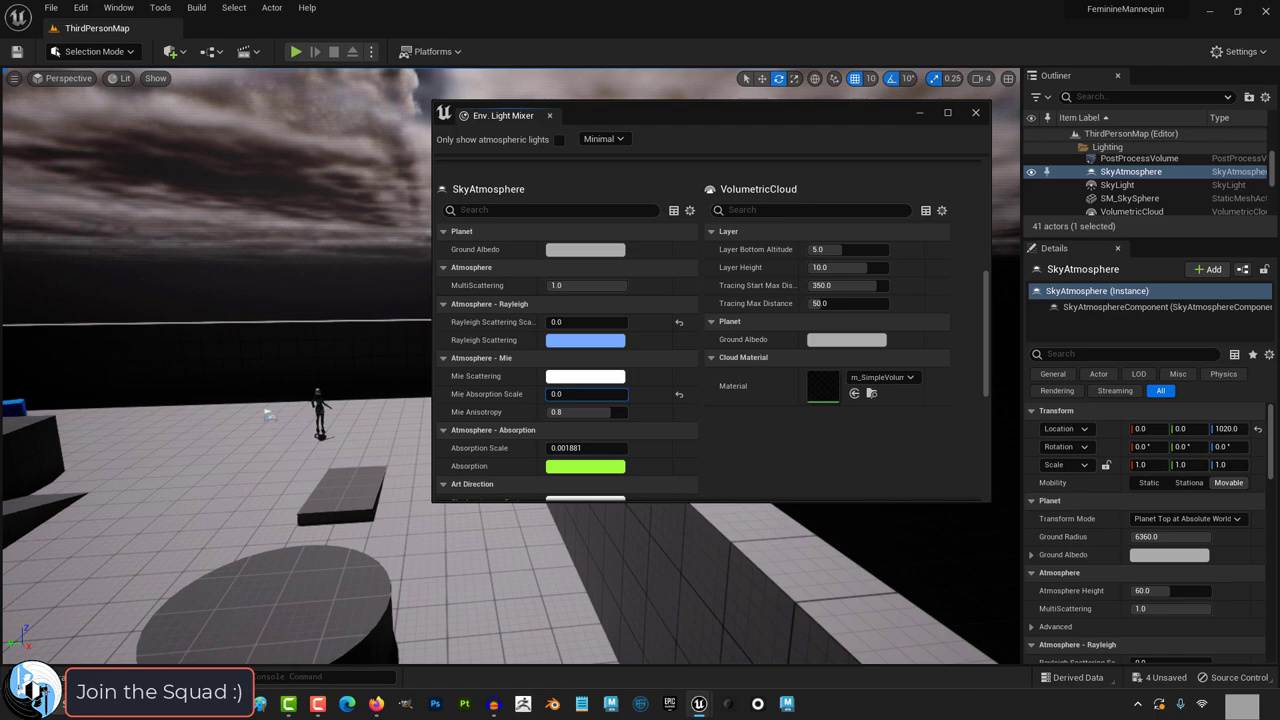
pyautogui.moveTo(573, 395); pyautogui.dragTo(585, 395)
# - Try another Mie Scattering color on the SkyAtmosphere and undo it
pyautogui.click(574, 377)
pyautogui.moveTo(690, 438)
pyautogui.mouseDown()
pyautogui.moveTo(713, 427)
pyautogui.moveTo(691, 461)
pyautogui.mouseUp()
pyautogui.click(849, 344)
pyautogui.hotkey('ctrl', 'z')
pyautogui.hotkey('ctrl', 'z')
# - Try a Mie Anisotropy of 0.0, and undo it along with the Rayleigh Scattering Scale edit
pyautogui.click(605, 413)
pyautogui.write('0')
pyautogui.press('Return')
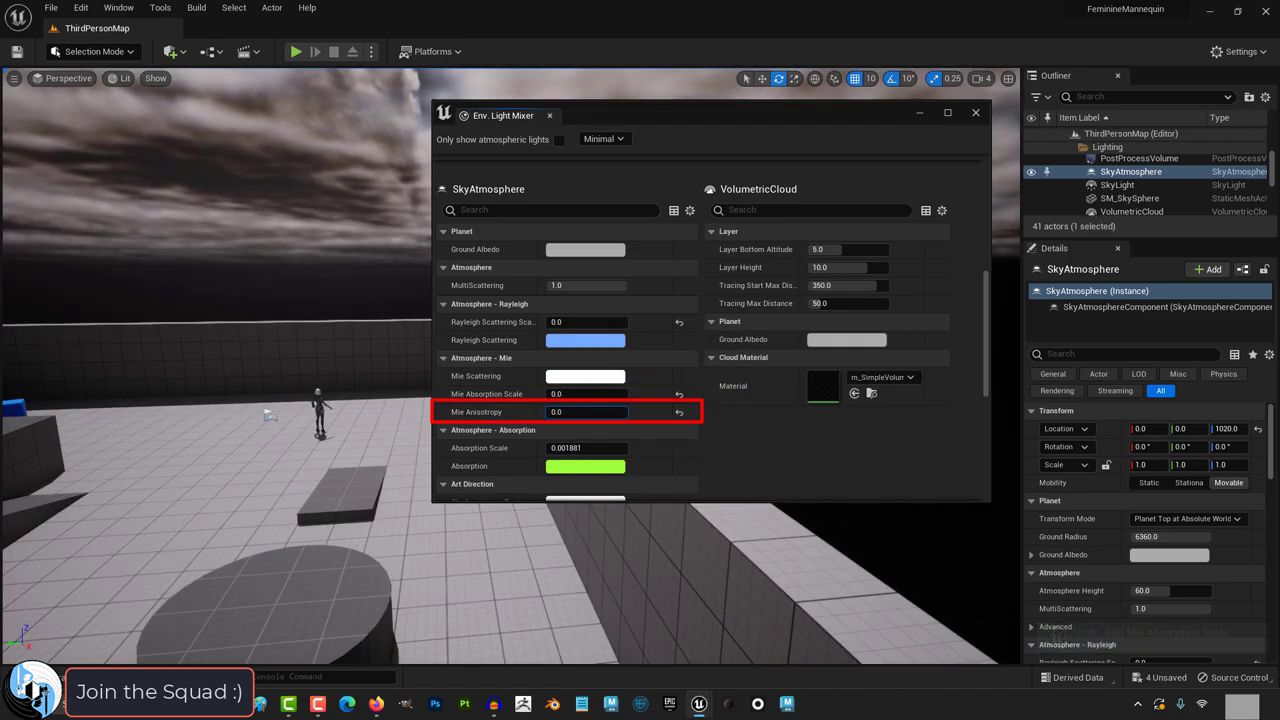
pyautogui.hotkey('ctrl', 'z')
pyautogui.scroll(-3, 485, 400)
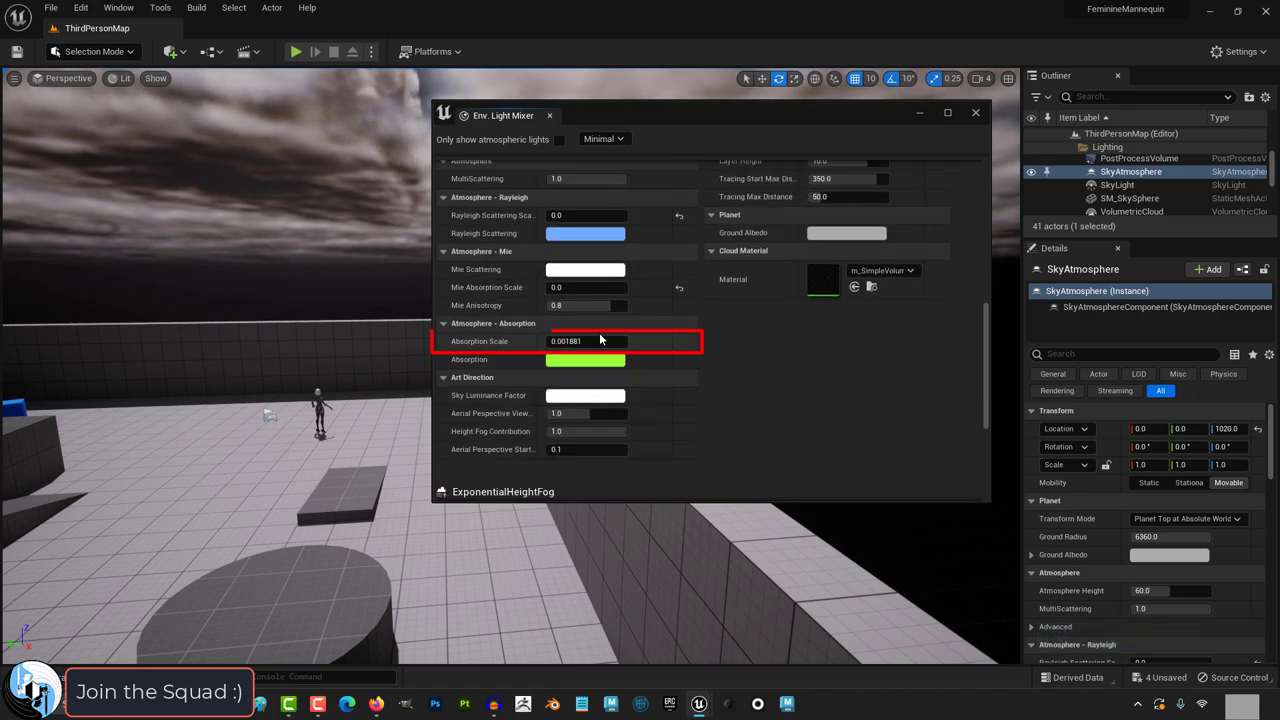
pyautogui.hotkey('ctrl', 'z')
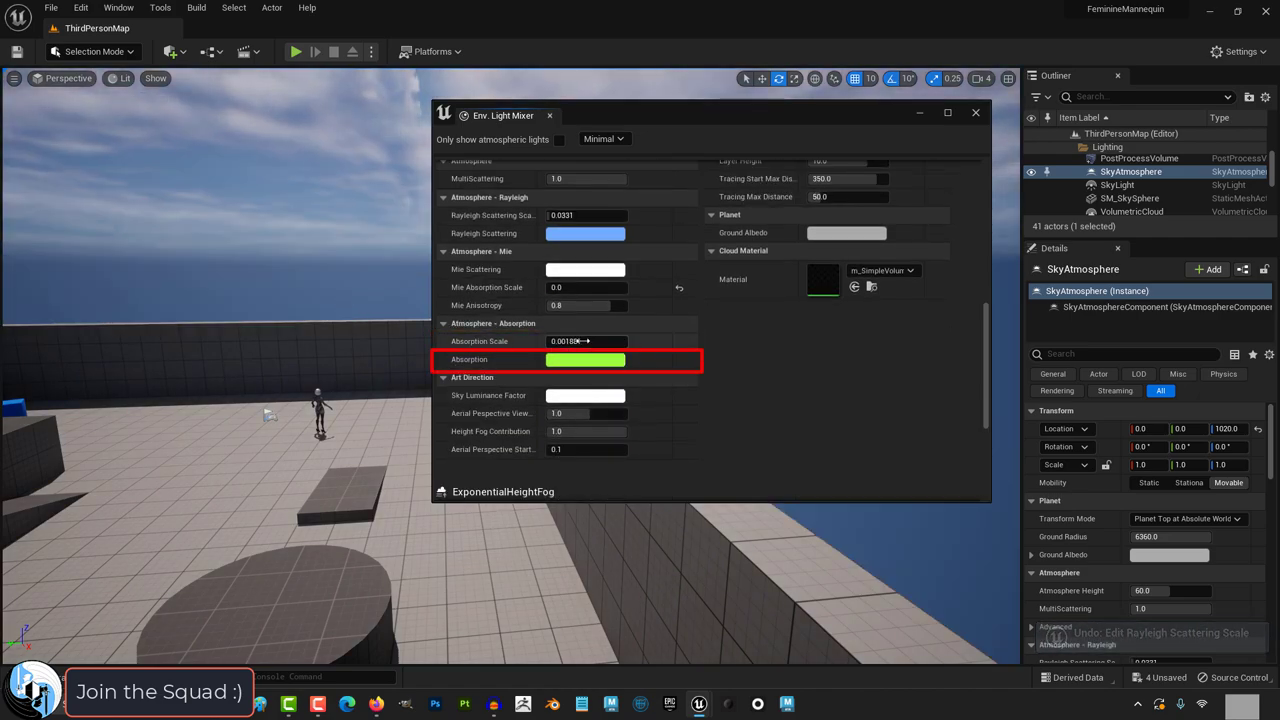
# - Try another Absorption Scale and Absorption color in the SkyAtmosphere's absorption settings, undoing the edits
pyautogui.moveTo(586, 341); pyautogui.dragTo(548, 341)
pyautogui.hotkey('ctrl', 'z')
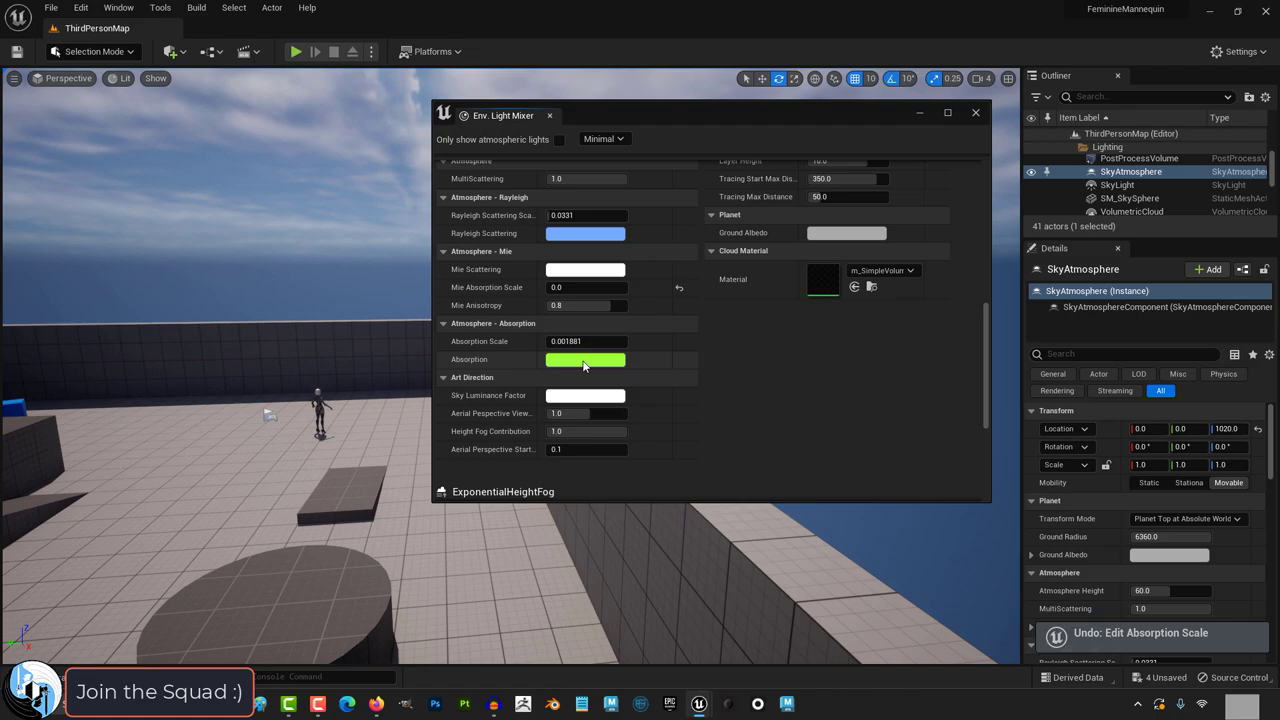
pyautogui.click(585, 359)
pyautogui.click(723, 444)
pyautogui.click(807, 322)
pyautogui.moveTo(600, 341); pyautogui.dragTo(548, 341)
pyautogui.hotkey('ctrl', 'z')
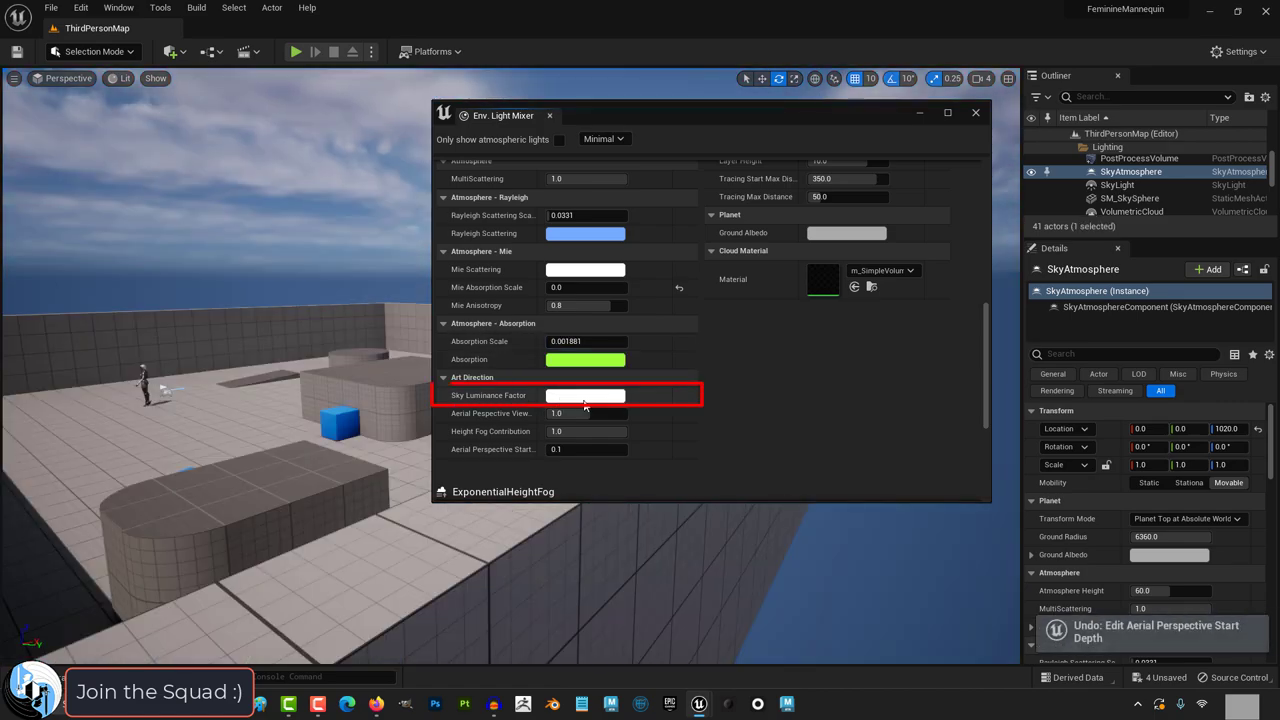
# - Try a saturated red as the SkyAtmosphere's Sky Luminance Factor
pyautogui.click(585, 395)
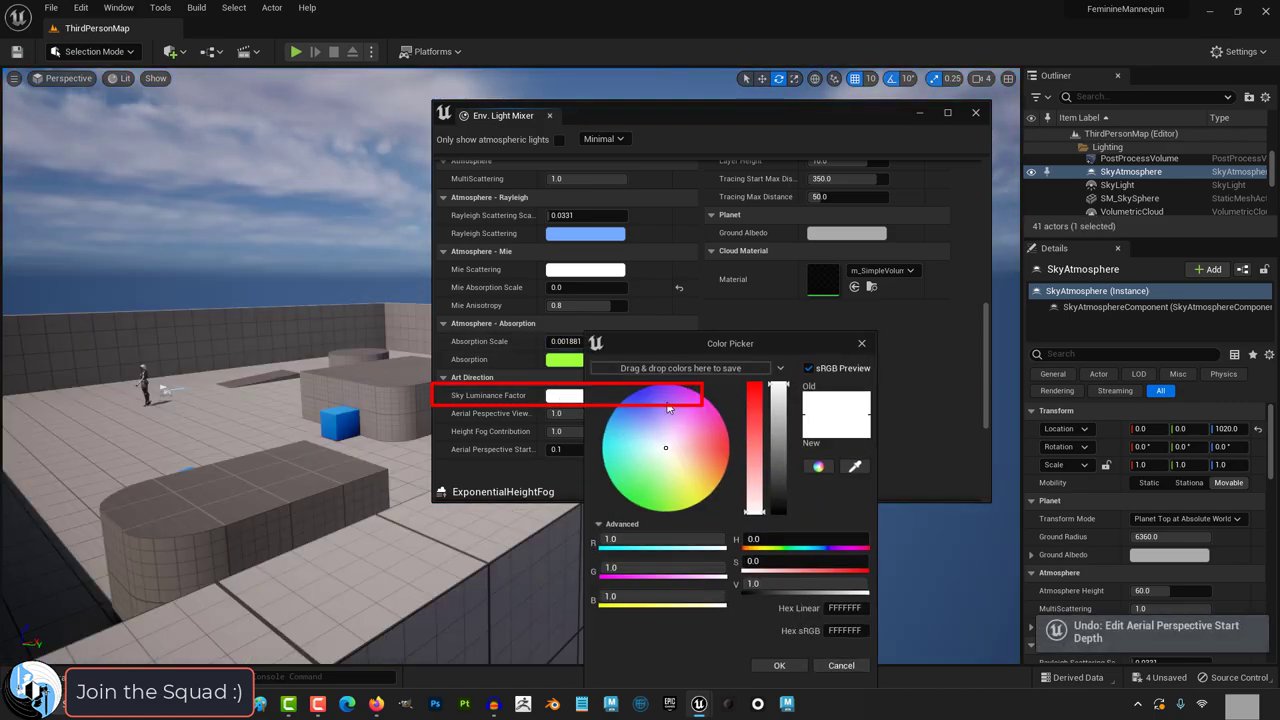
pyautogui.click(705, 405)
pyautogui.moveTo(705, 405); pyautogui.dragTo(748, 433)
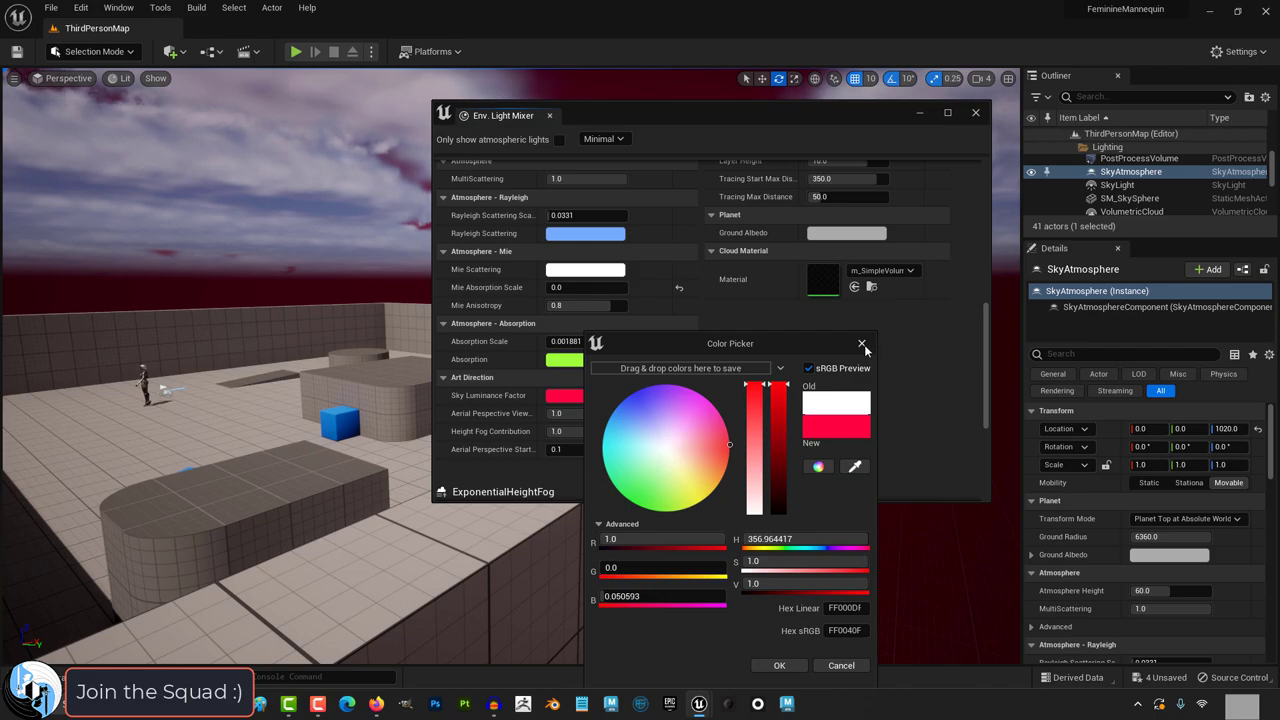
pyautogui.click(861, 344)
# - Try an aerial perspective view distance scale of 3.0, Height Fog Contribution of 0.0 and aerial perspective start depth of 10.0
pyautogui.moveTo(565, 413); pyautogui.dragTo(610, 413)
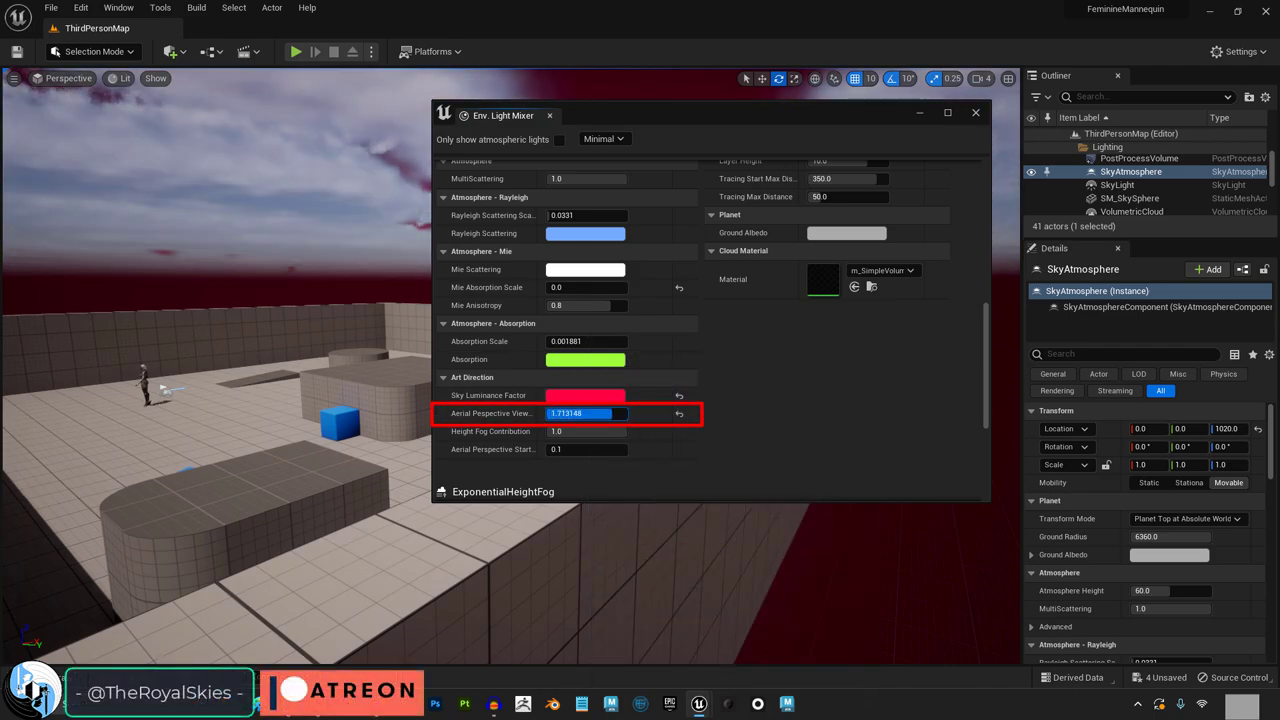
pyautogui.write('0.03')
pyautogui.press('Return')
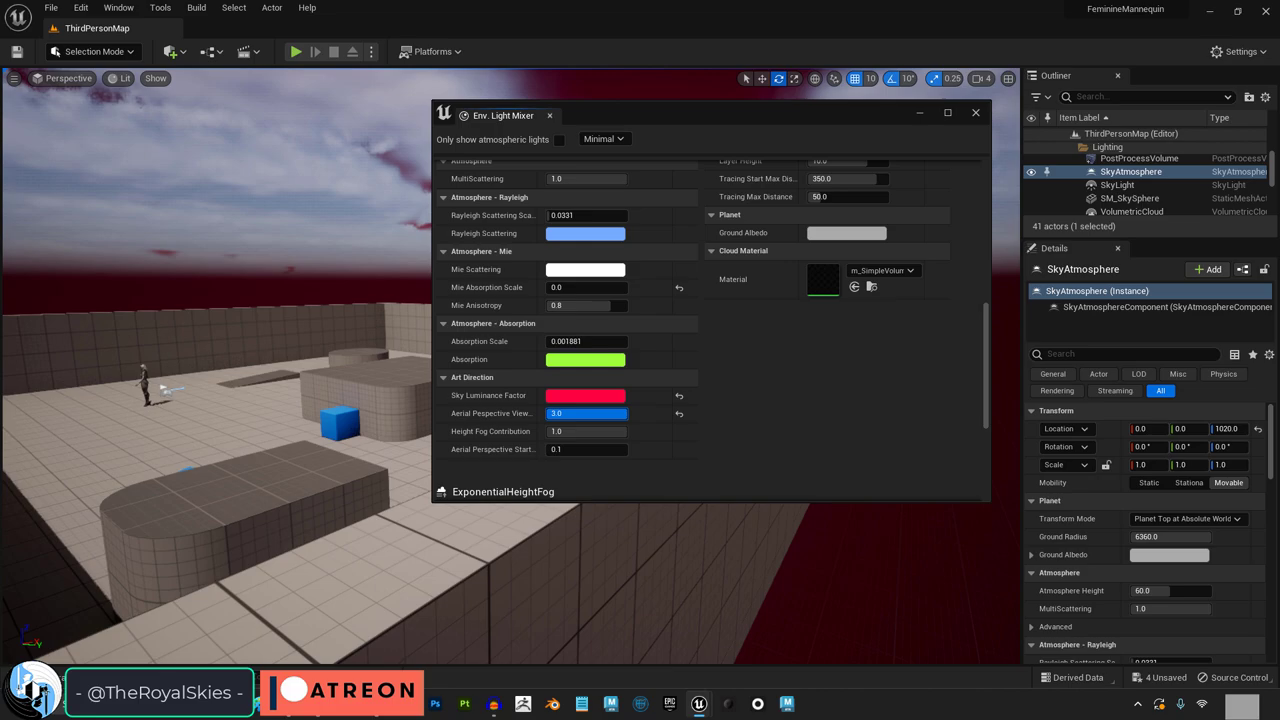
pyautogui.moveTo(601, 432); pyautogui.dragTo(626, 450)
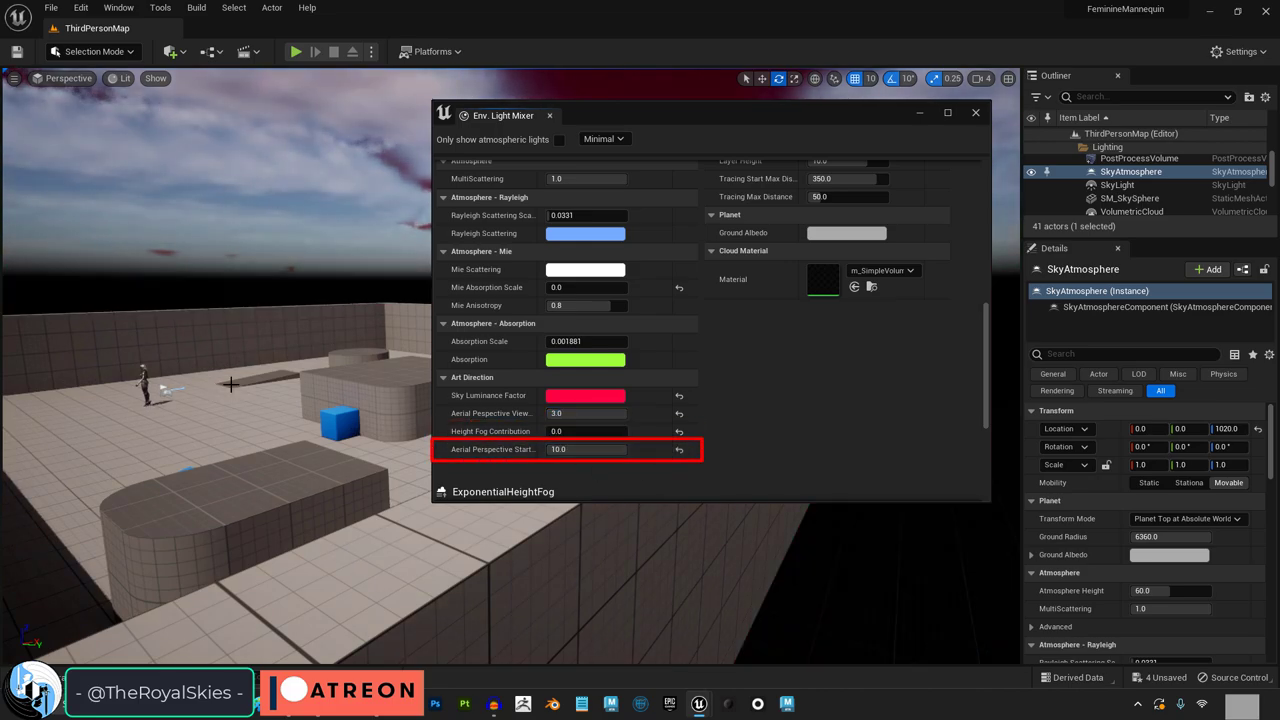
# - Undo the SkyAtmosphere's art direction edits, including the Sky Luminance Factor color
pyautogui.hotkey('ctrl', 'z')
pyautogui.hotkey('ctrl', 'z')
pyautogui.hotkey('ctrl', 'z')
pyautogui.hotkey('ctrl', 'z')
pyautogui.hotkey('ctrl', 'z')
pyautogui.scroll(5, 830, 418)
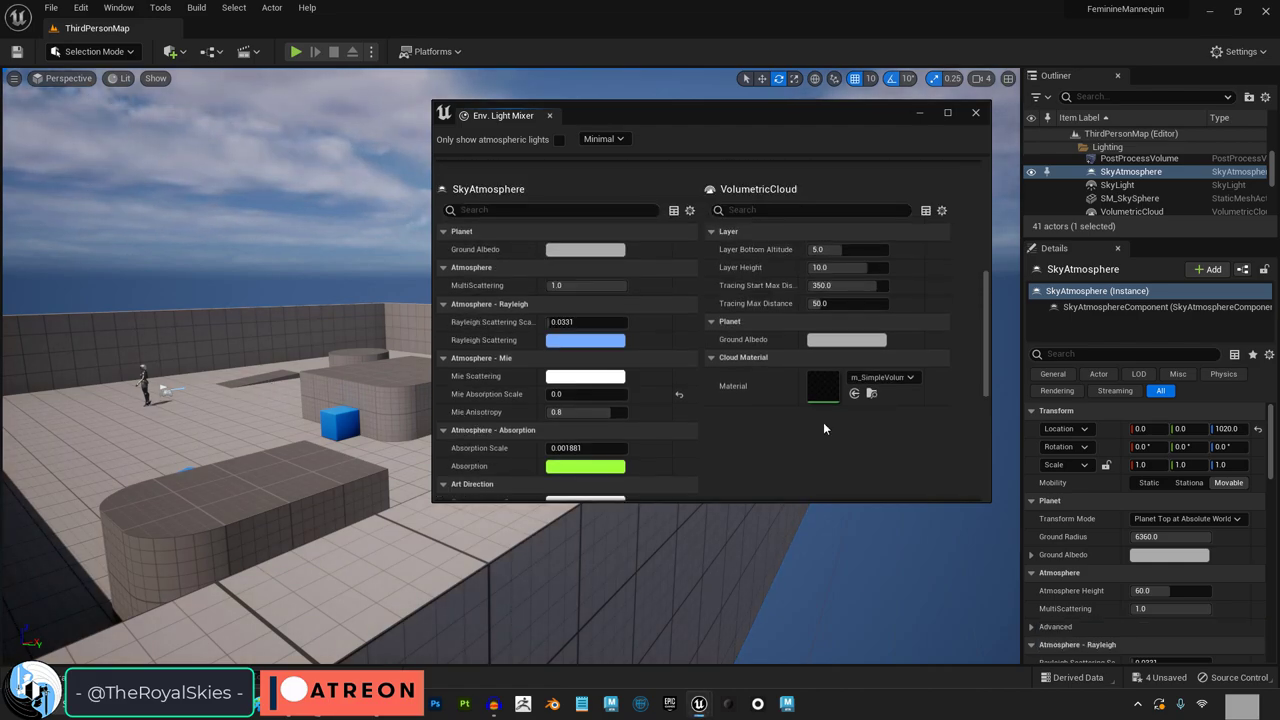
# - Select the VolumetricCloud actor, and hide and show it again to compare the sky
pyautogui.scroll(-1, 1120, 190)
pyautogui.click(1120, 190)
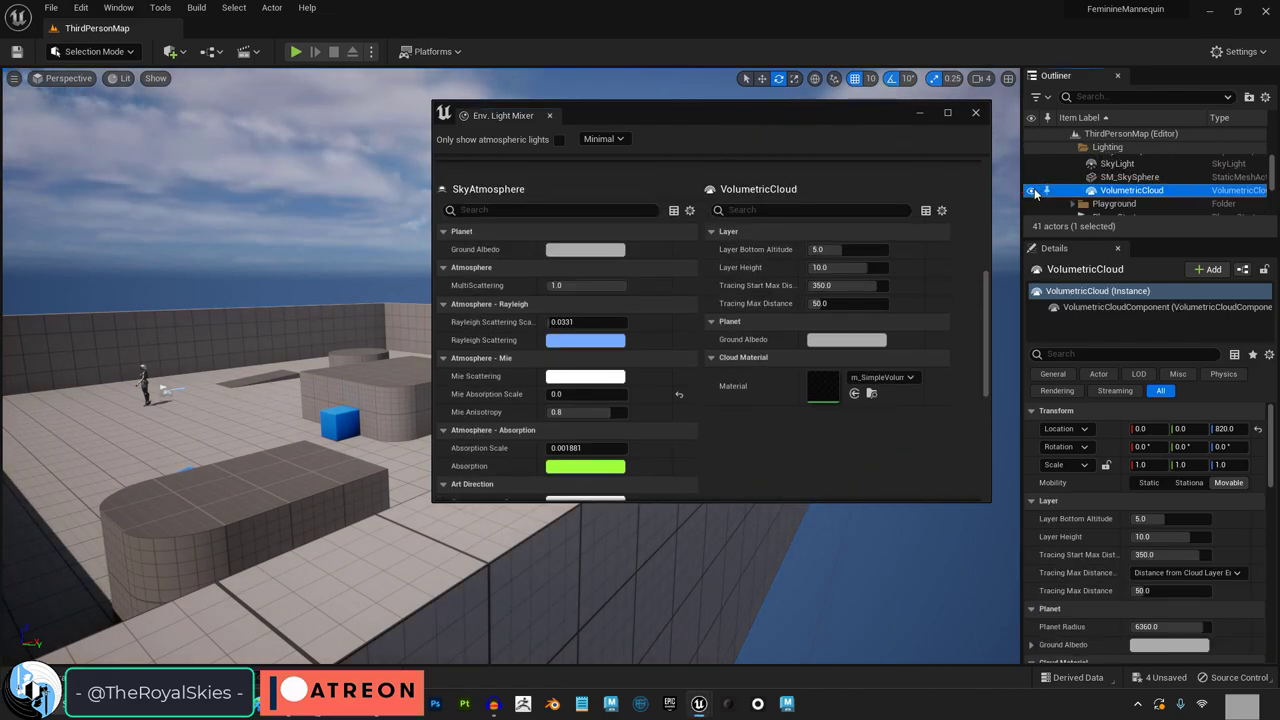
pyautogui.click(1032, 191)
pyautogui.click(1032, 191)
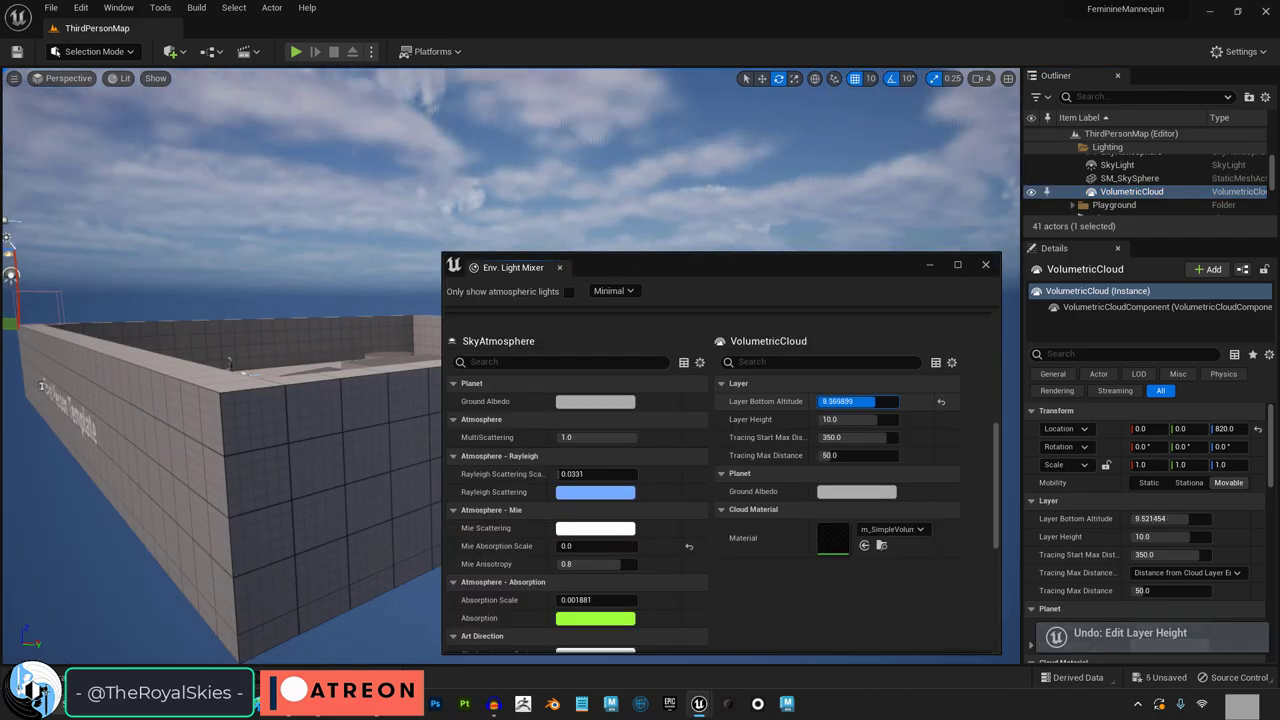
# - Try other Layer Bottom Altitude and Layer Height values on the VolumetricCloud, undoing the edits
pyautogui.hotkey('ctrl', 'z')
pyautogui.moveTo(898, 402)
pyautogui.mouseDown()
pyautogui.moveTo(819, 402)
pyautogui.moveTo(898, 402)
pyautogui.moveTo(819, 402)
pyautogui.moveTo(819, 420)
pyautogui.moveTo(898, 420)
pyautogui.moveTo(819, 420)
pyautogui.mouseUp()
pyautogui.hotkey('ctrl', 'z')
pyautogui.hotkey('ctrl', 'z')
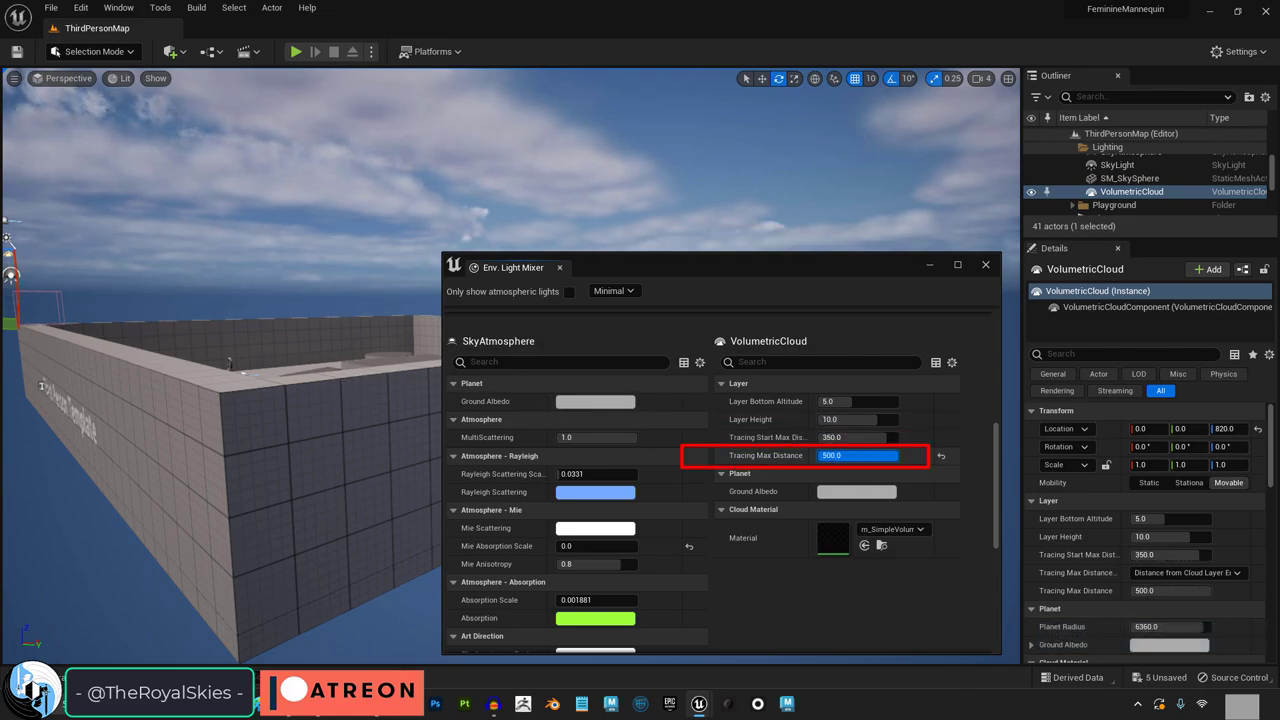
# - Set the VolumetricCloud's Tracing Max Distance to 500.0, undoing and redoing the edit to compare
pyautogui.moveTo(898, 456)
pyautogui.mouseDown()
pyautogui.moveTo(819, 456)
pyautogui.moveTo(891, 456)
pyautogui.mouseUp()
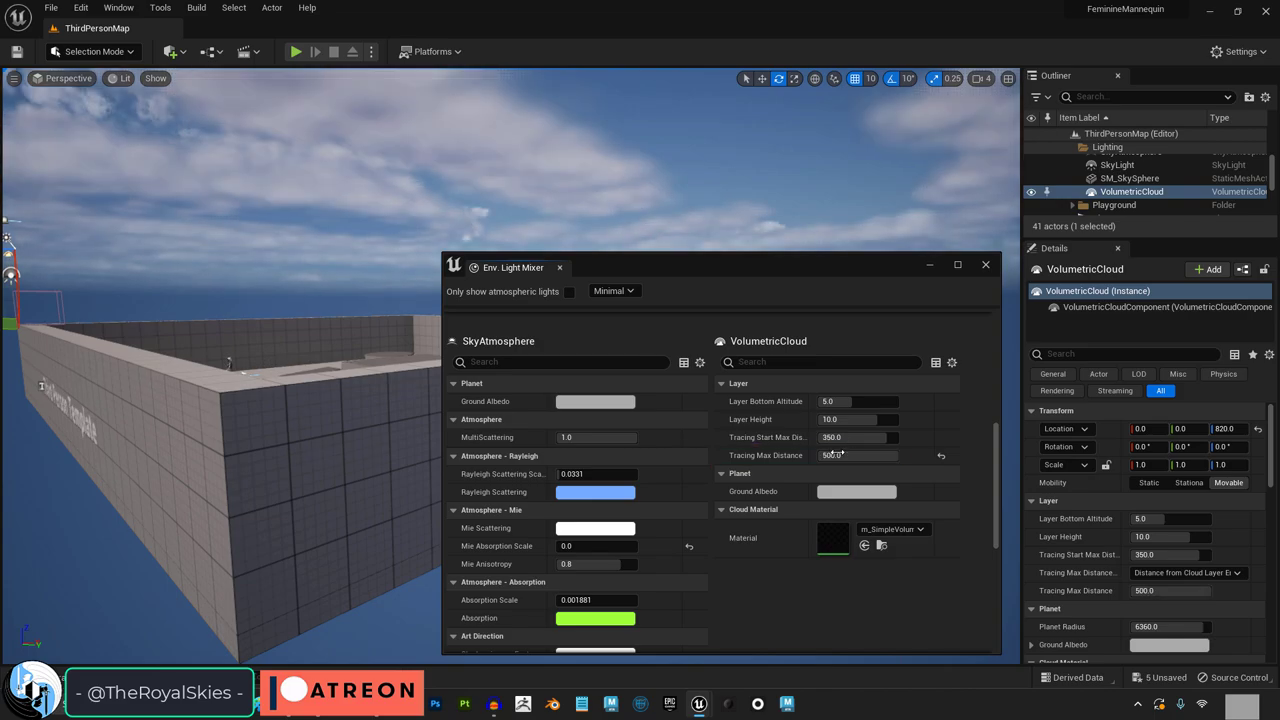
pyautogui.hotkey('ctrl', 'z')
pyautogui.hotkey('ctrl', 'y')
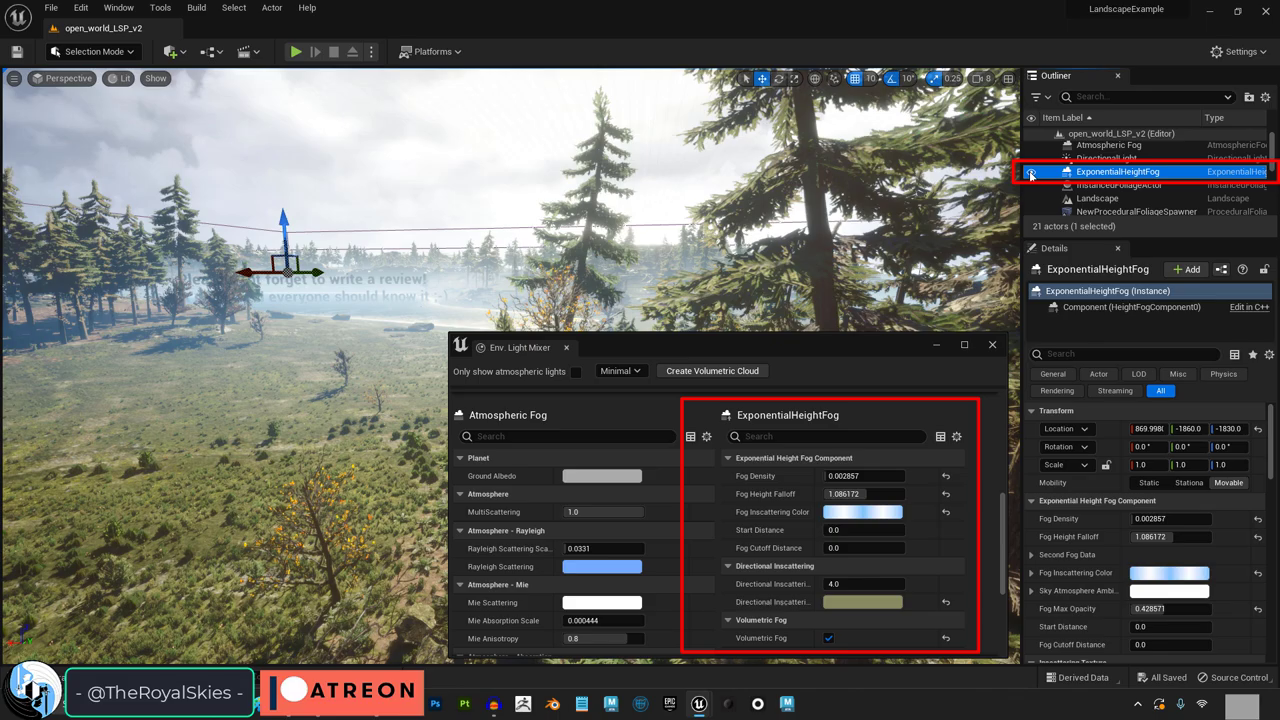
# - Toggle the ExponentialHeightFog's visibility off and on in the open_world_LSP_v2 level to compare the fog
pyautogui.click(1030, 173)
pyautogui.click(1031, 174)
pyautogui.click(1031, 174)
pyautogui.click(1031, 174)
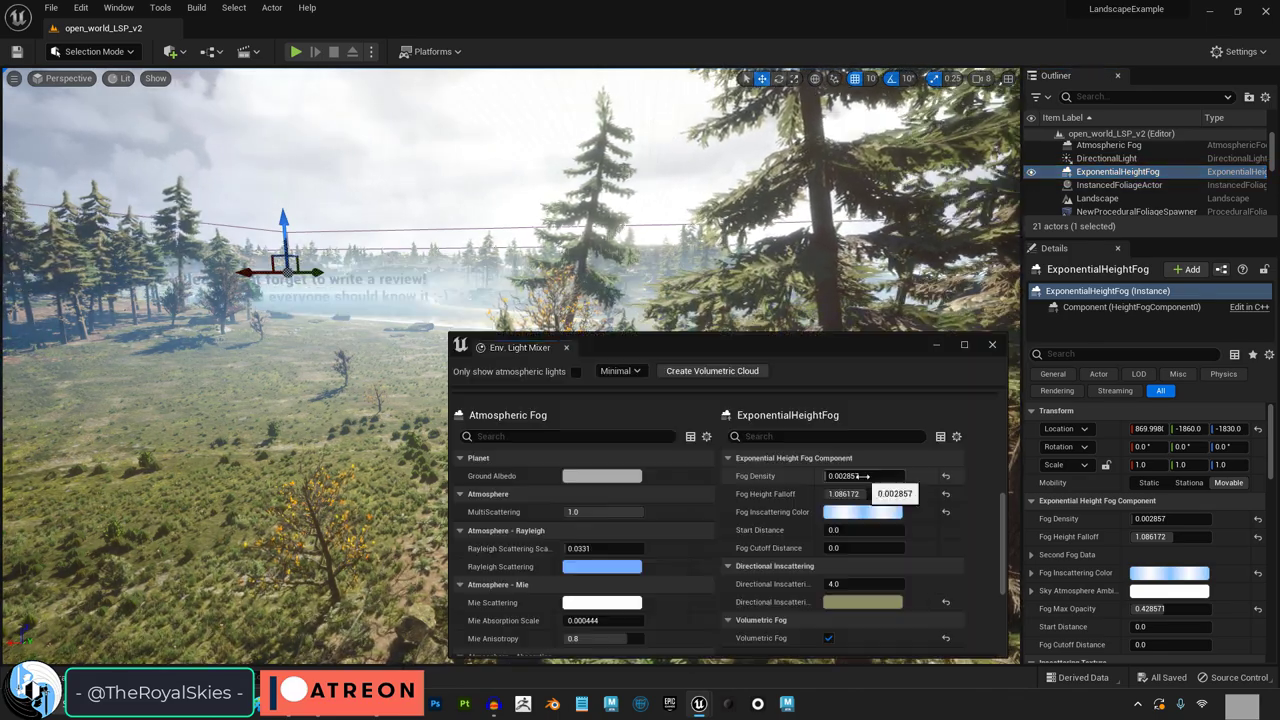
# - Try other Fog Density and Fog Height Falloff values on the ExponentialHeightFog, undoing each edit
pyautogui.moveTo(863, 476)
pyautogui.mouseDown()
pyautogui.moveTo(882, 476)
pyautogui.moveTo(830, 476)
pyautogui.moveTo(880, 476)
pyautogui.moveTo(858, 476)
pyautogui.mouseUp()
pyautogui.hotkey('ctrl', 'z')
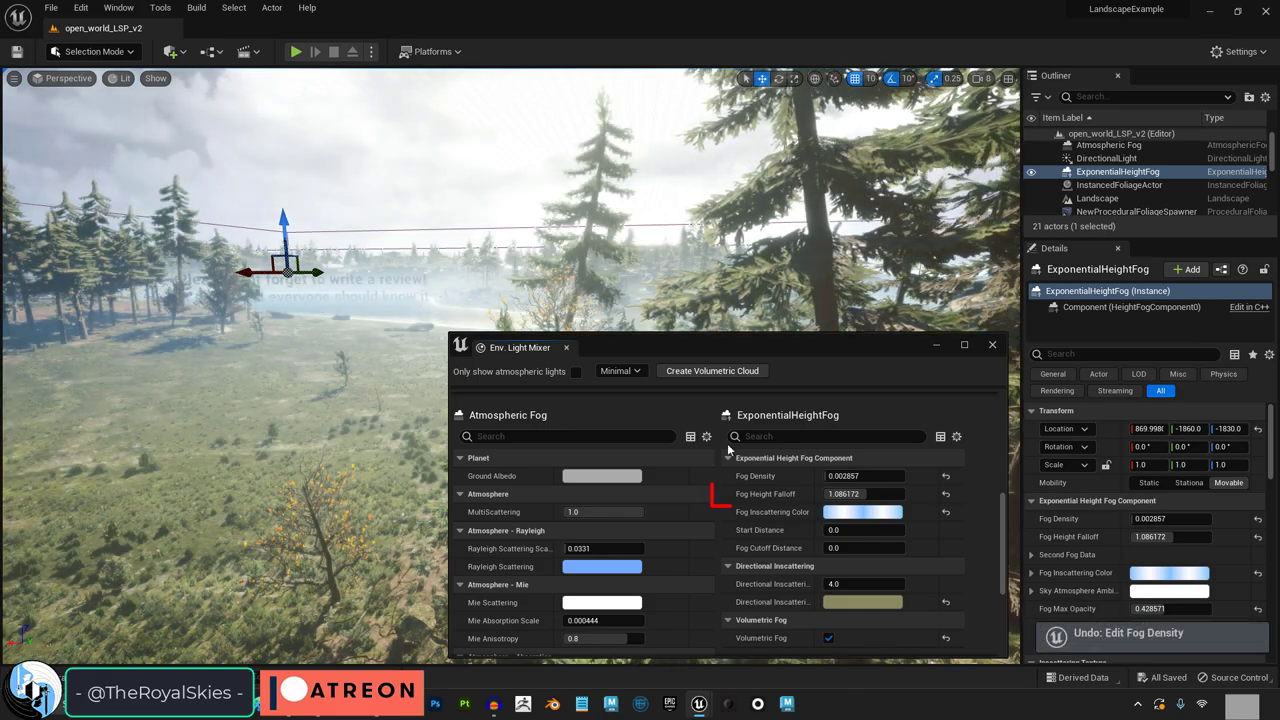
pyautogui.click(870, 494)
pyautogui.write('0.001')
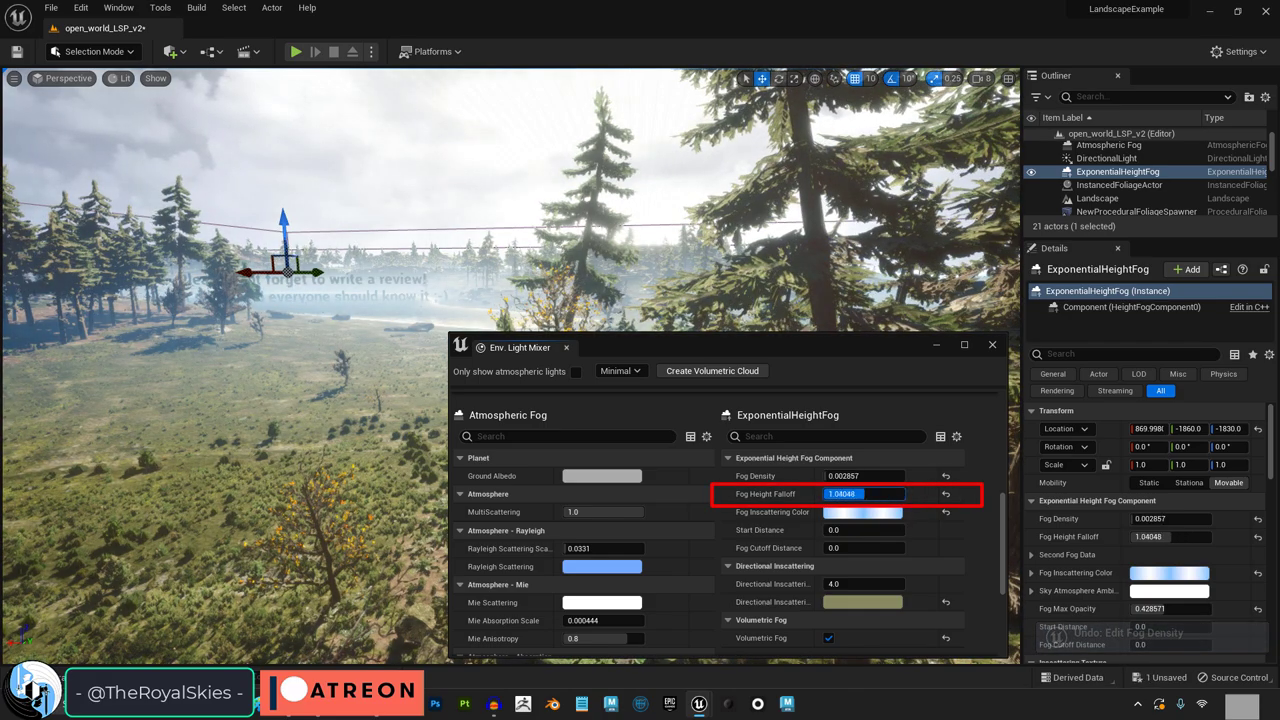
pyautogui.press('Return')
pyautogui.moveTo(865, 494)
pyautogui.mouseDown()
pyautogui.moveTo(905, 494)
pyautogui.moveTo(838, 494)
pyautogui.moveTo(852, 494)
pyautogui.mouseUp()
pyautogui.hotkey('ctrl', 'z')
pyautogui.hotkey('ctrl', 'z')
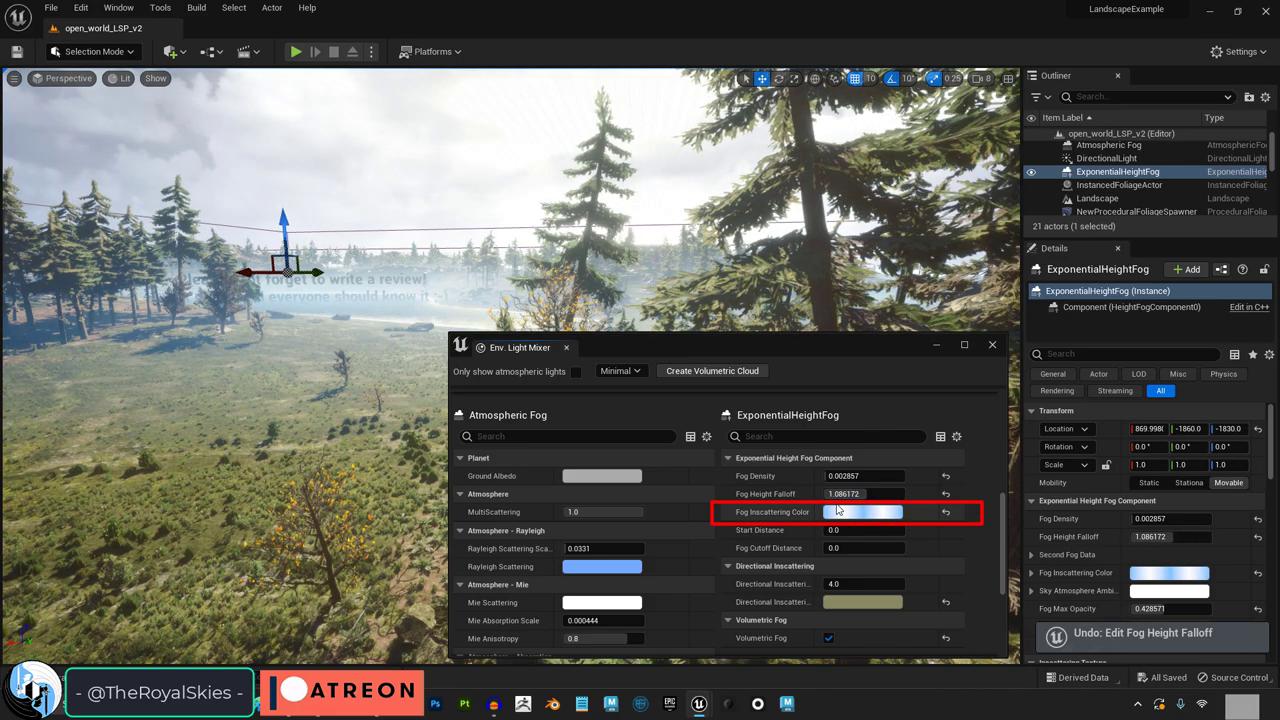
# - Try another Fog Inscattering Color and Fog Cutoff Distance on the ExponentialHeightFog, and undo the cutoff edit
pyautogui.click(874, 514)
pyautogui.moveTo(971, 411); pyautogui.dragTo(1049, 416)
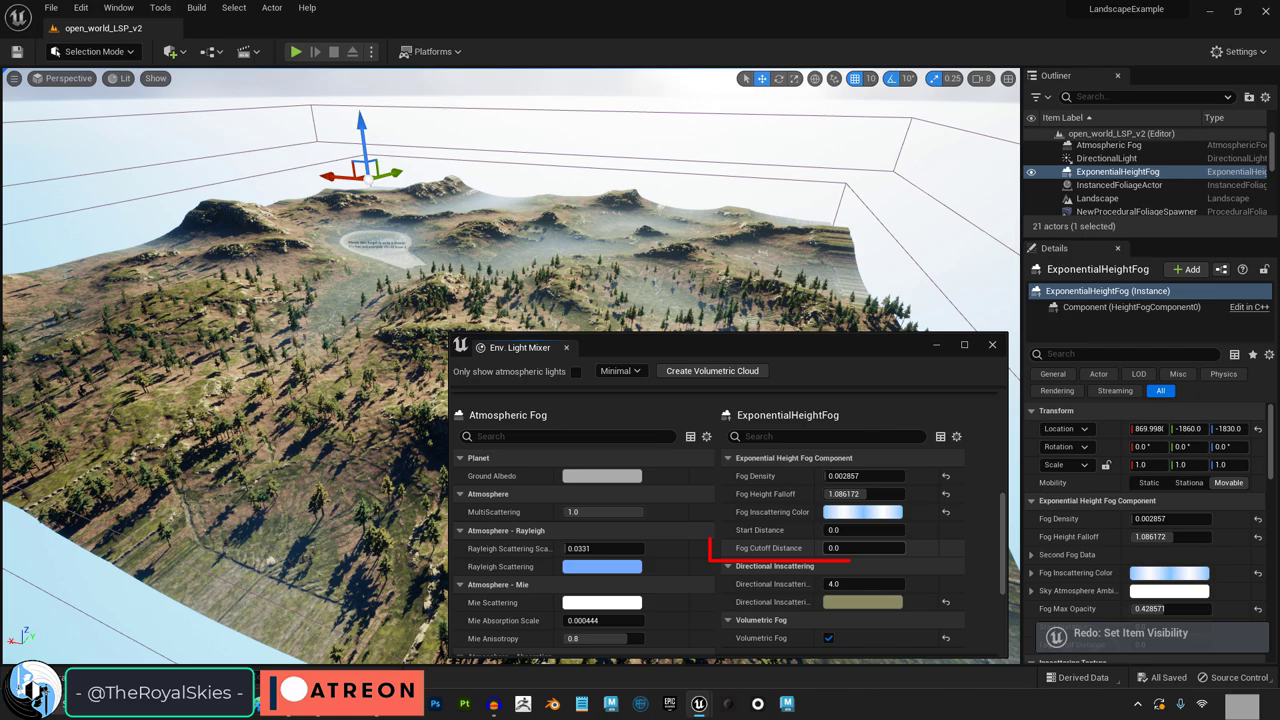
pyautogui.write('8378400')
pyautogui.press('Return')
pyautogui.moveTo(881, 548); pyautogui.dragTo(834, 548)
pyautogui.hotkey('ctrl', 'z')
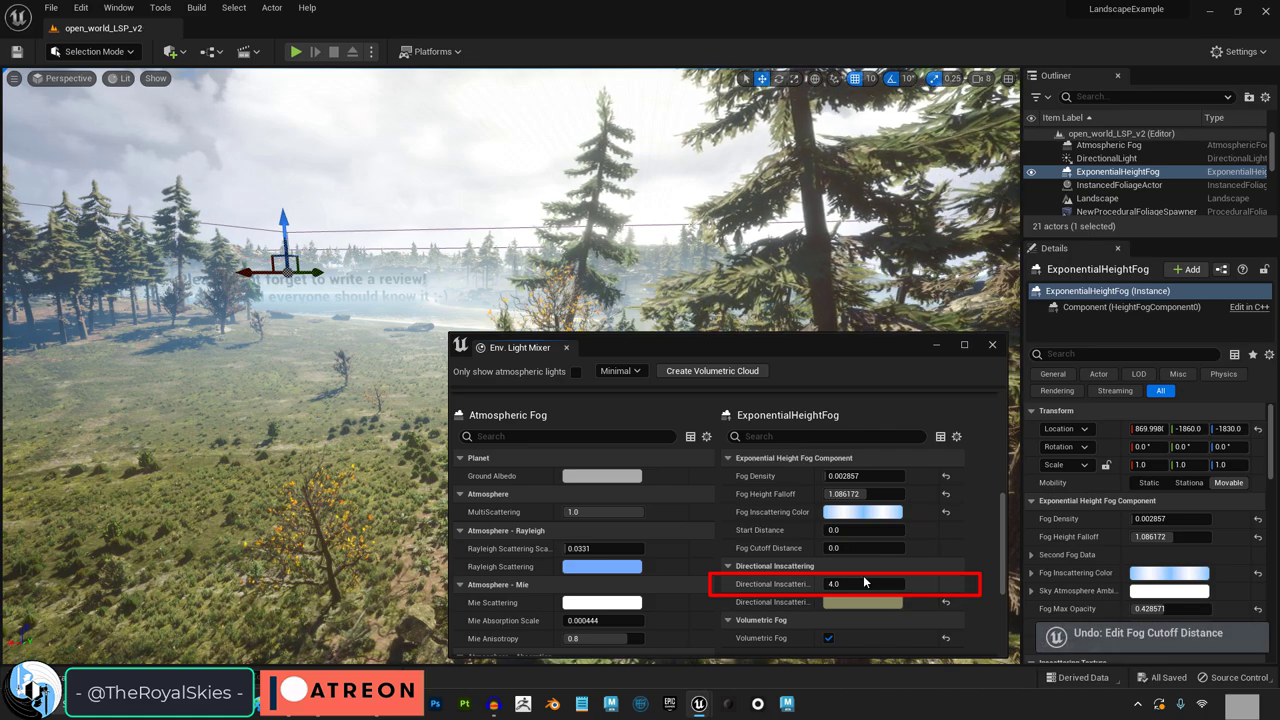
# - Try another Directional Inscattering Exponent and a blue Directional Inscattering Color on the ExponentialHeightFog, undoing the edits
pyautogui.moveTo(863, 583); pyautogui.dragTo(904, 583)
pyautogui.click(862, 601)
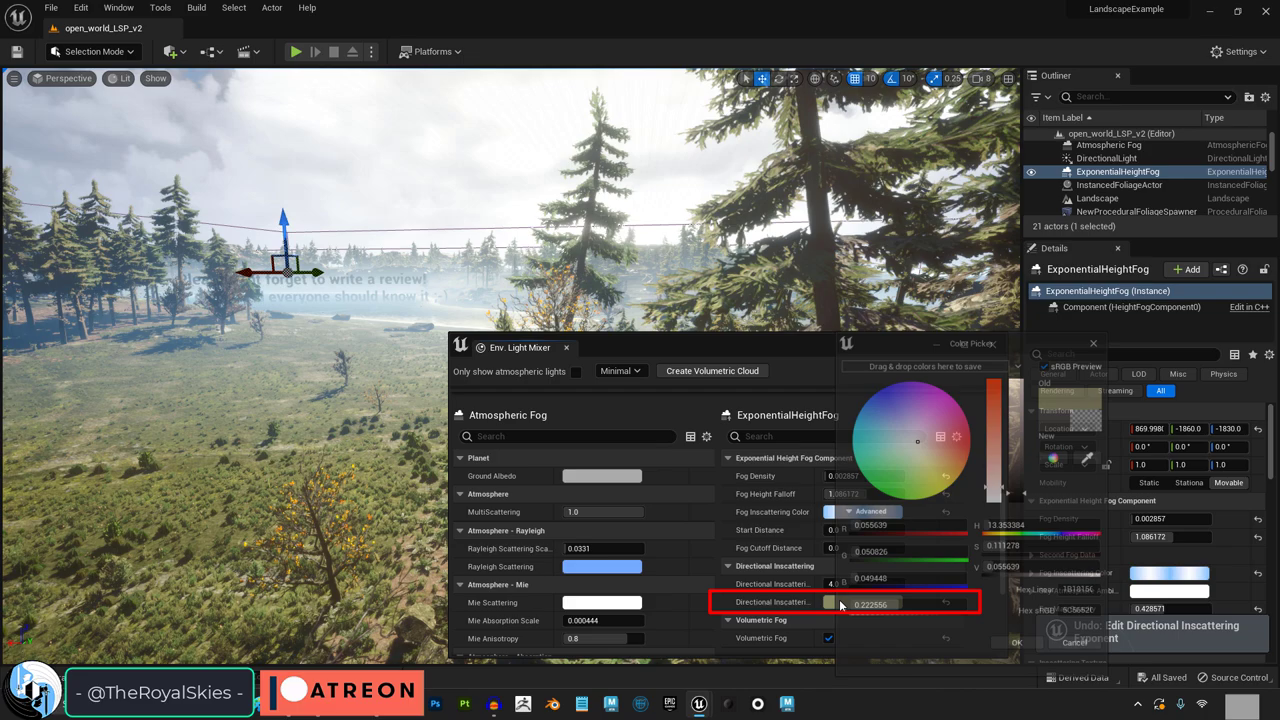
pyautogui.moveTo(950, 445); pyautogui.dragTo(840, 393)
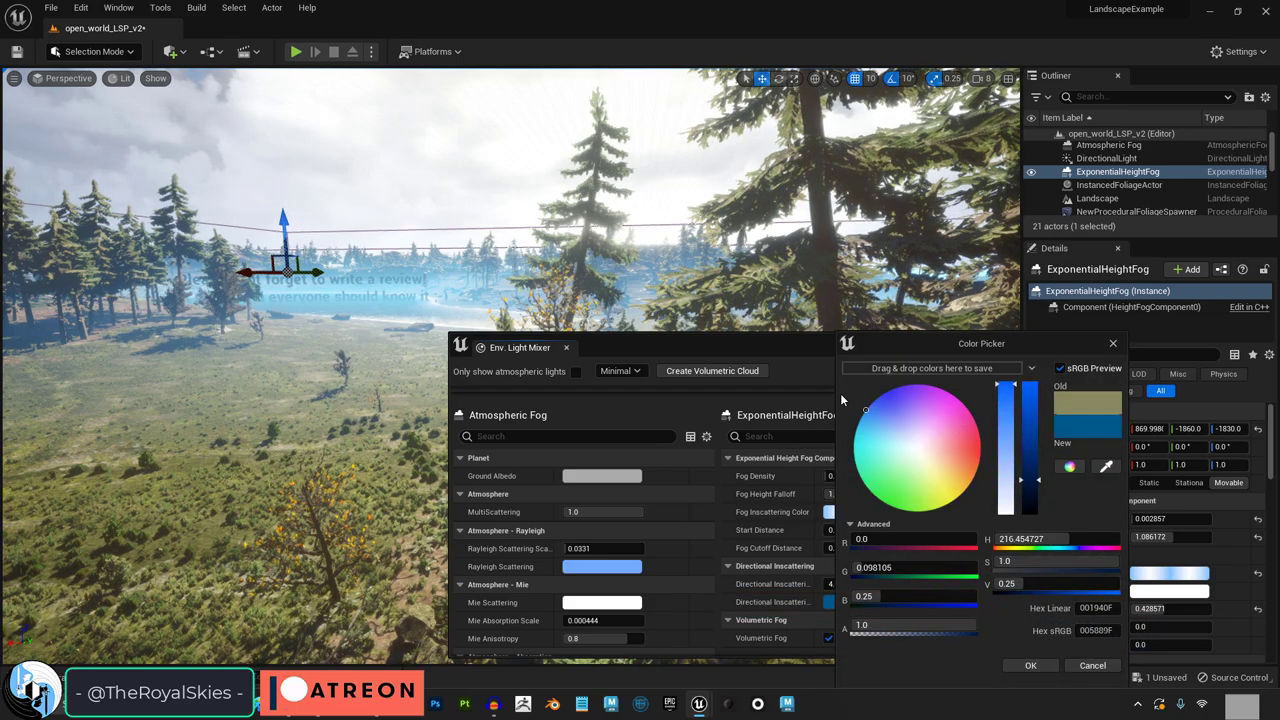
pyautogui.click(1113, 343)
pyautogui.hotkey('ctrl', 'z')
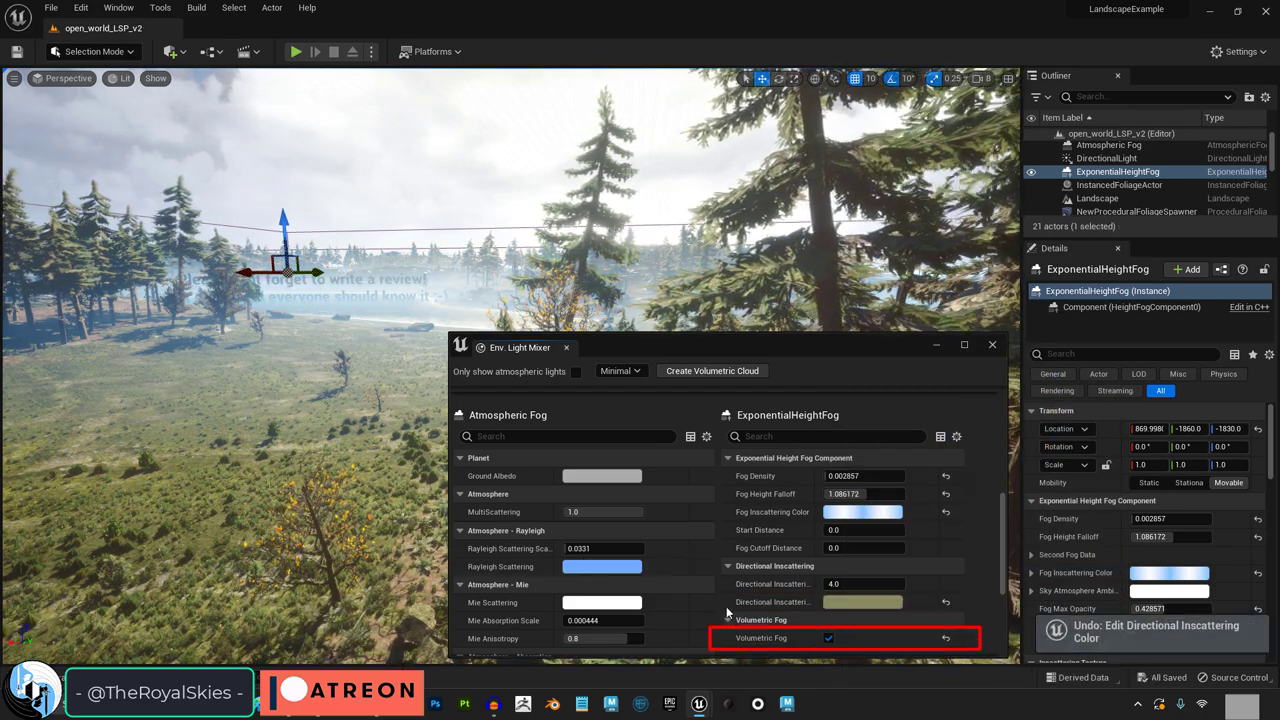